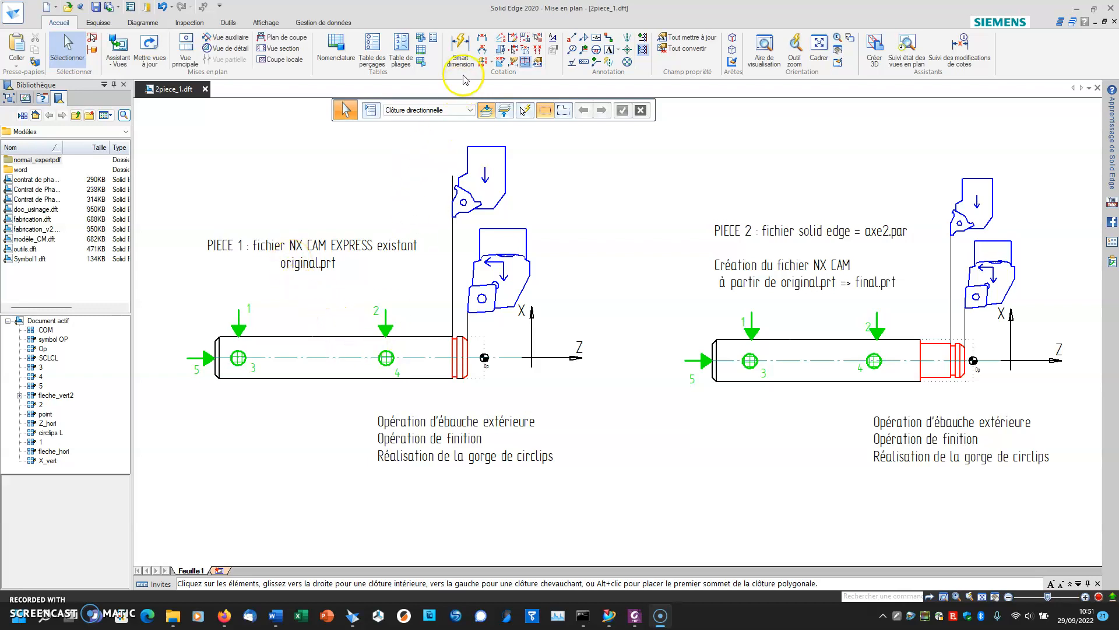
# Dimension the horizontal distance between piece 1's machined end face and its program origin, placing the dimension below the shaft
pyautogui.click(462, 53)
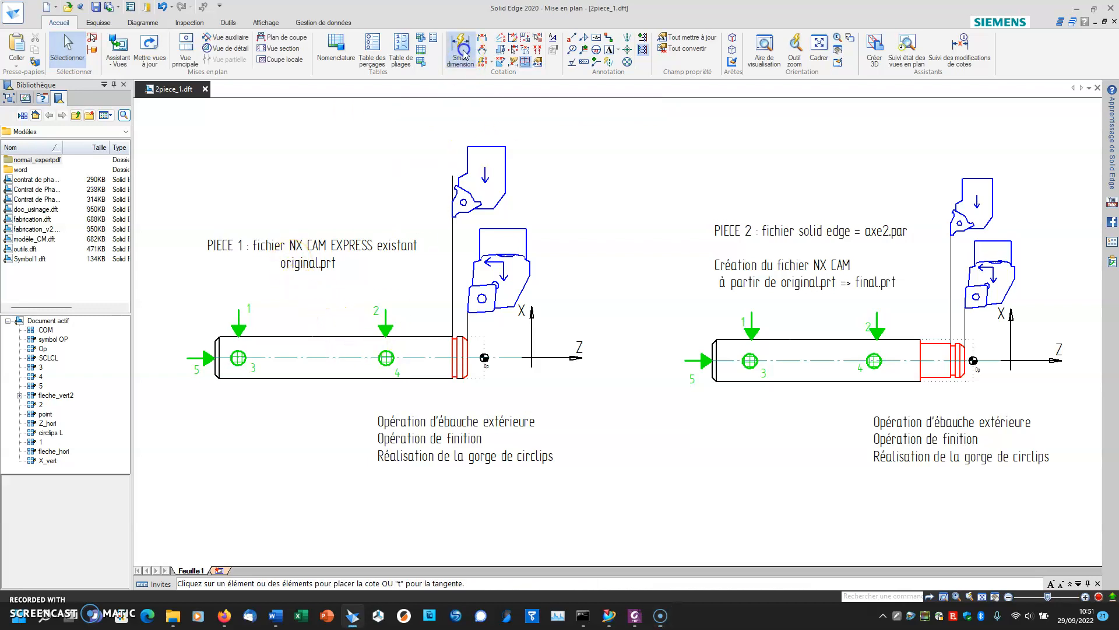
pyautogui.click(466, 365)
pyautogui.click(484, 358)
pyautogui.click(491, 394)
# Dimension the horizontal distance between piece 2's machined end face and its program origin, placing the dimension below the shaft
pyautogui.click(974, 361)
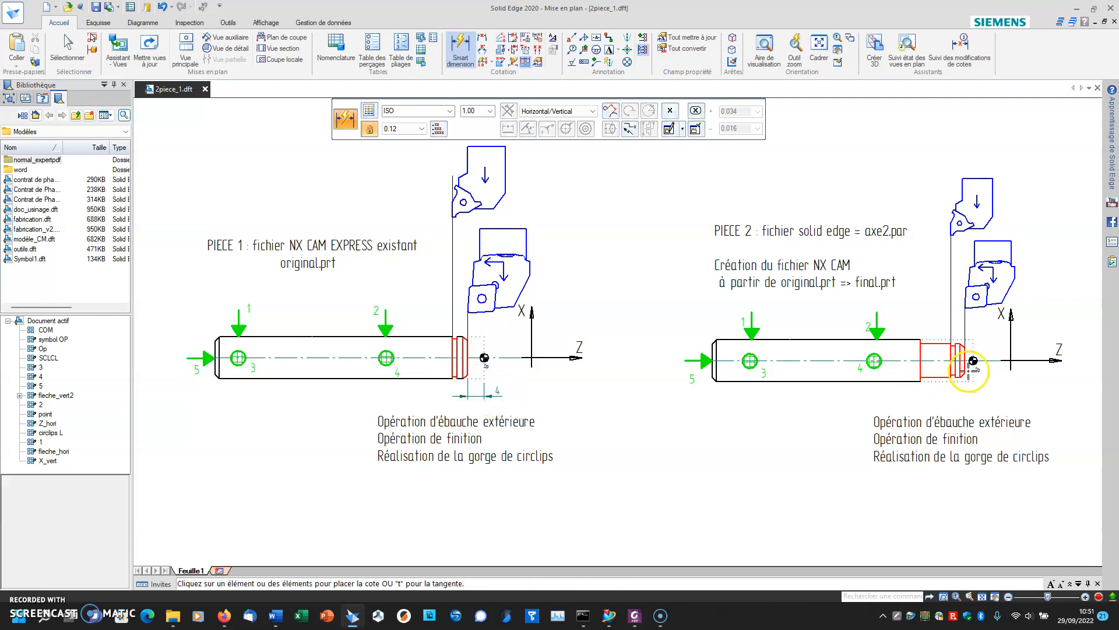
pyautogui.click(972, 380)
pyautogui.click(1000, 401)
pyautogui.click(876, 388)
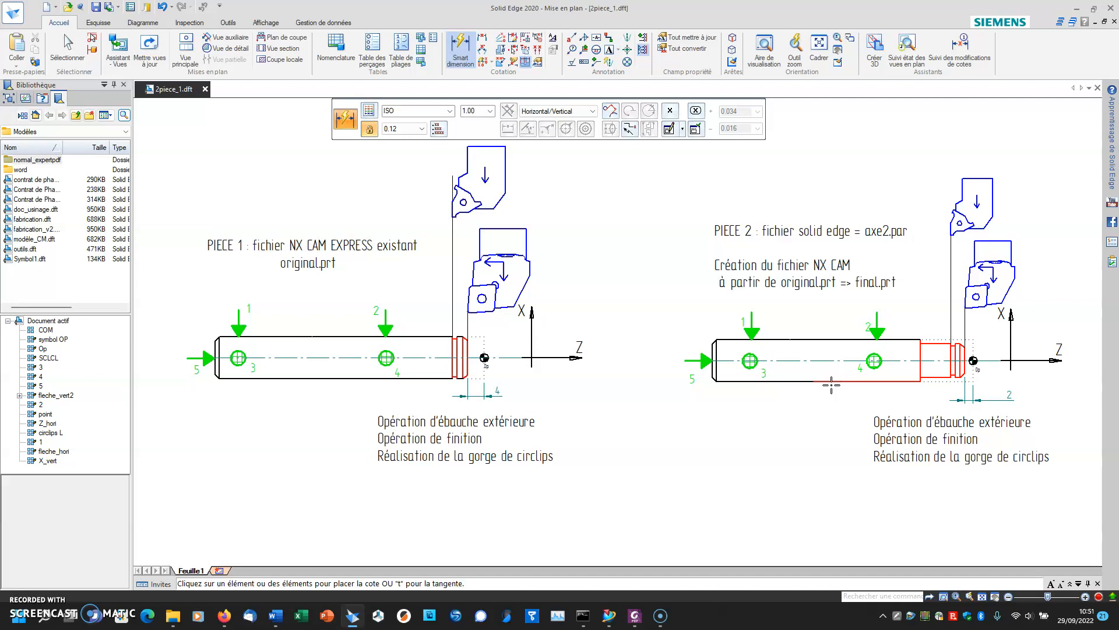
pyautogui.click(643, 246)
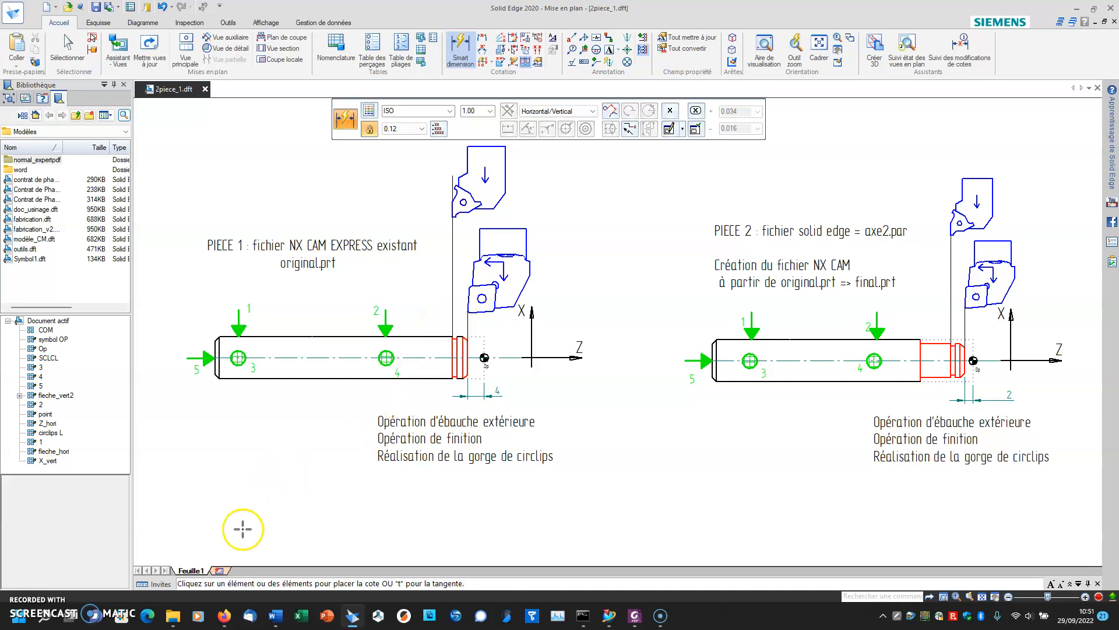
# Switch to File Explorer and copy original.prt from axe_couss_ph20 into the axe_rlt_ph20 folder inside 2_pieces
pyautogui.click(173, 615)
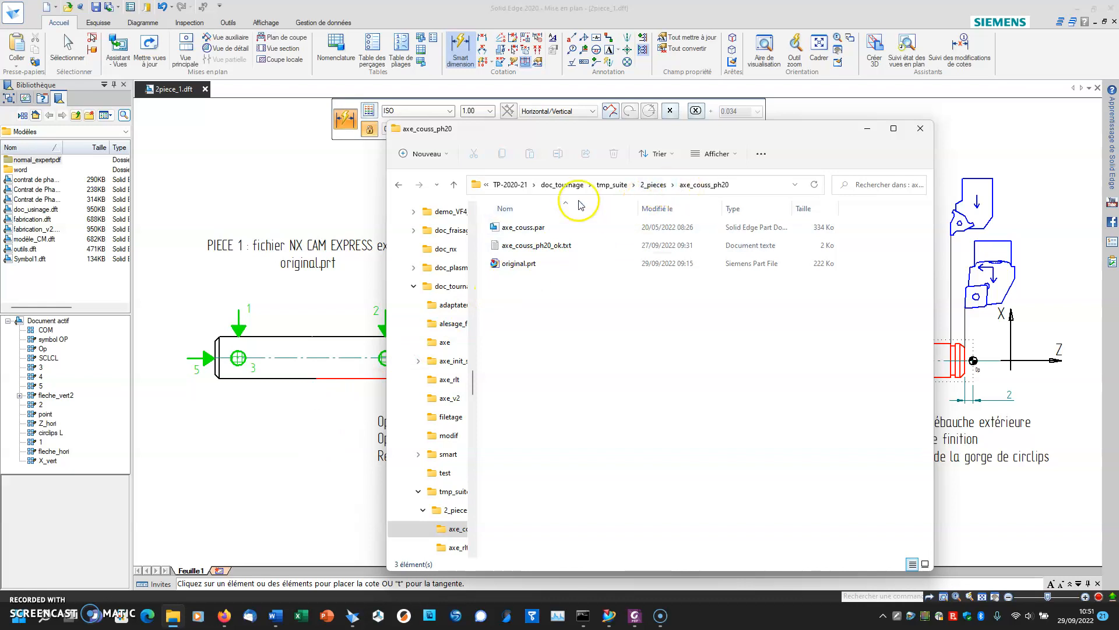
pyautogui.click(524, 261)
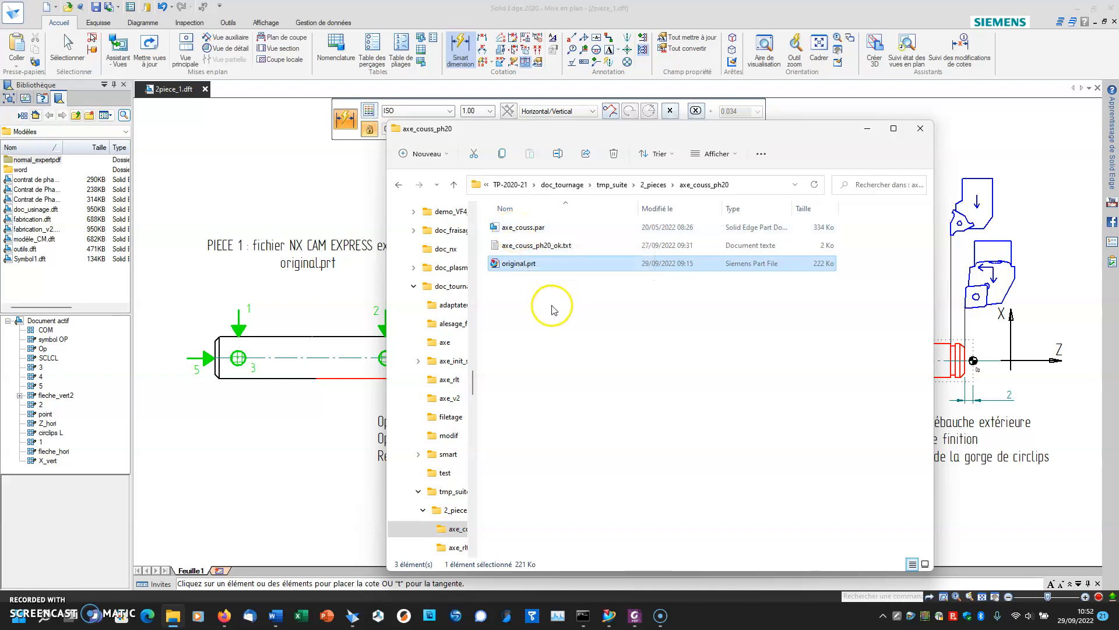
pyautogui.click(650, 186)
pyautogui.doubleClick(519, 245)
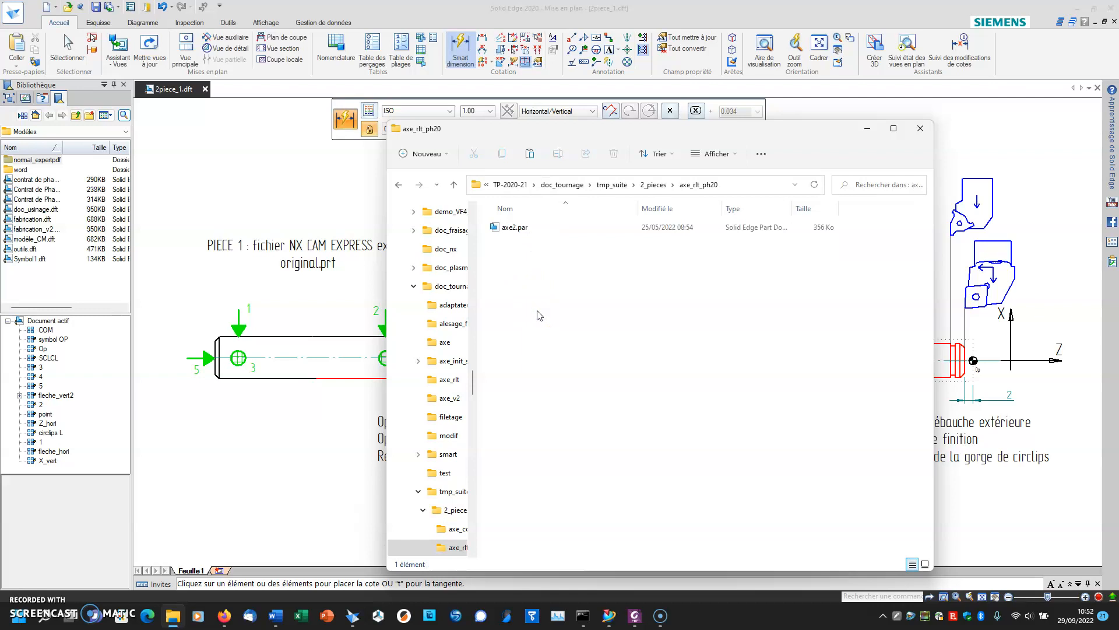
pyautogui.hotkey('ctrl', 'v')
# Rename the copied original.prt in the axe_rlt_ph20 folder as final.prt
pyautogui.moveTo(517, 134); pyautogui.dragTo(306, 121)
pyautogui.click(304, 232)
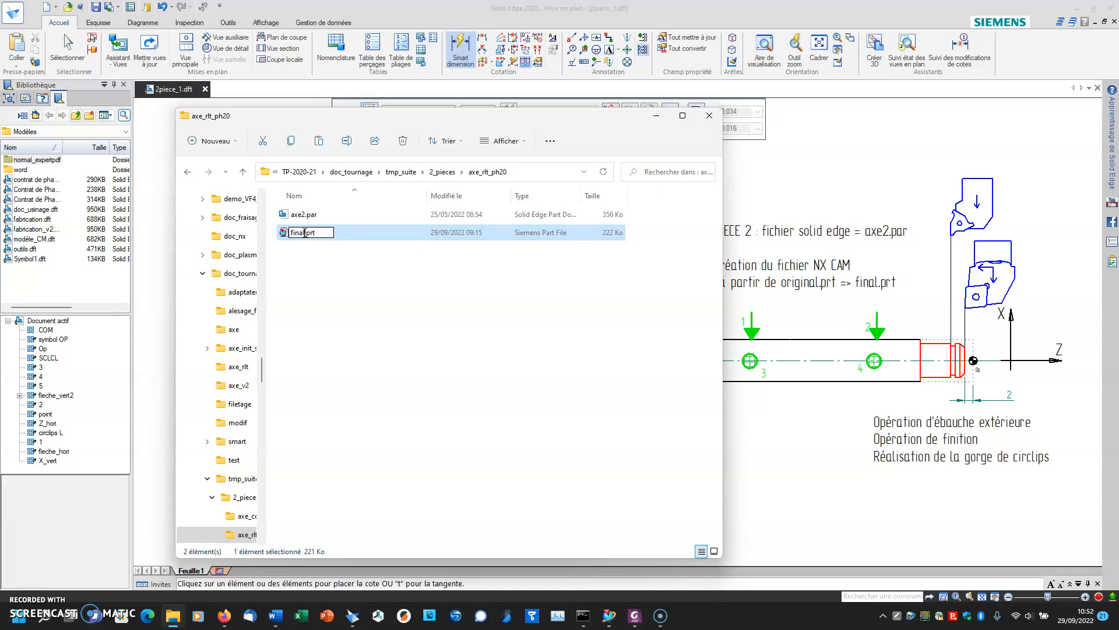
pyautogui.press('Return')
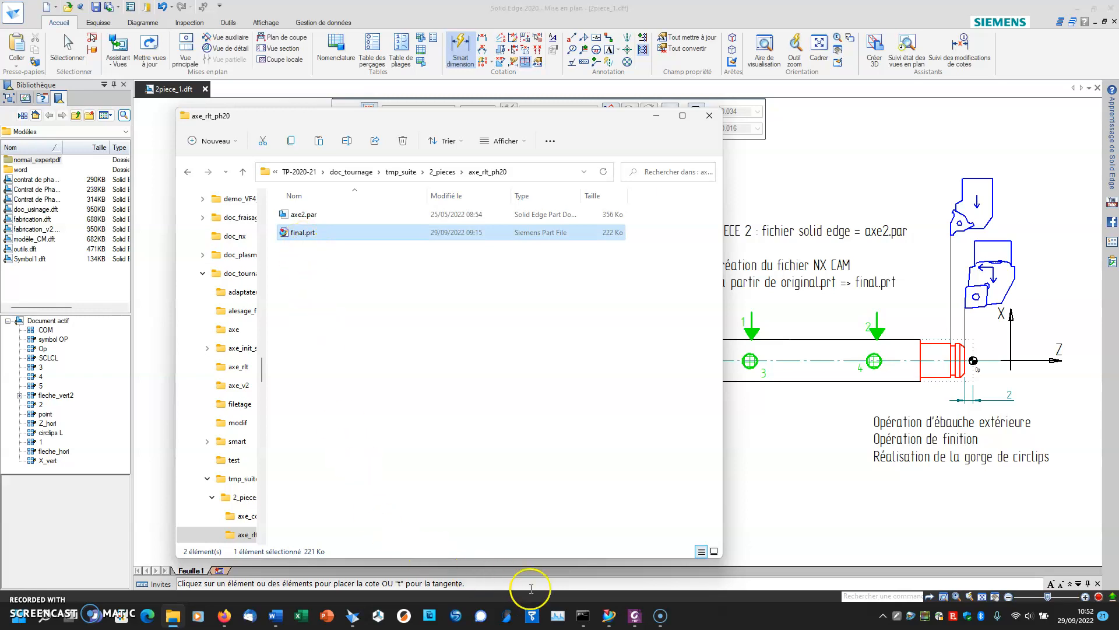
# Switch to CAM Express and open final.prt from the axe_rlt_ph20 folder in 2_pieces
pyautogui.click(616, 622)
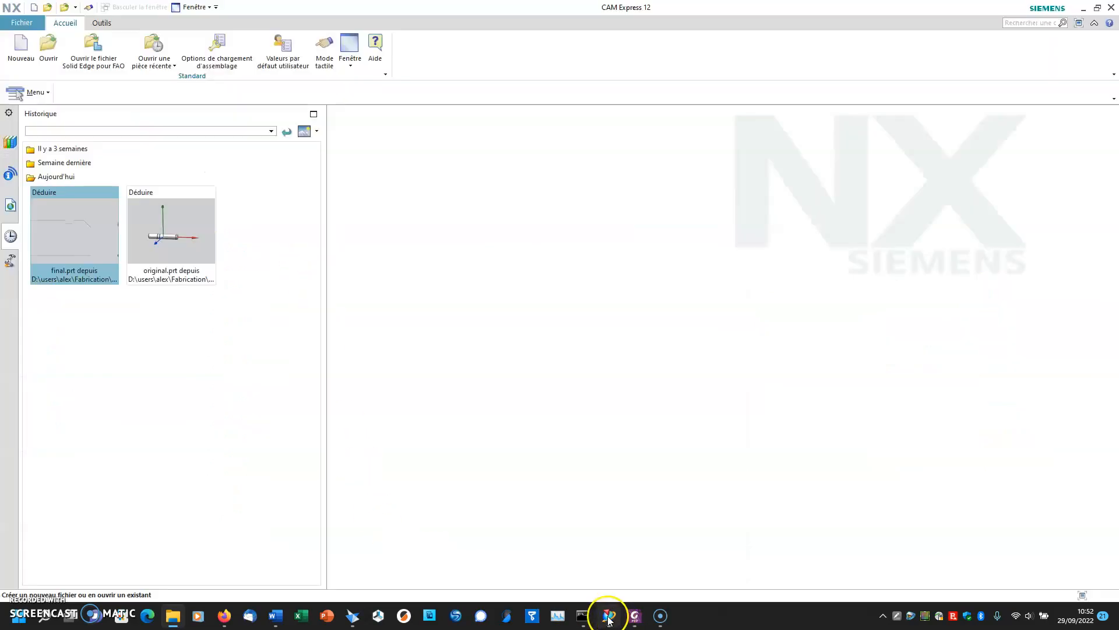
pyautogui.click(48, 51)
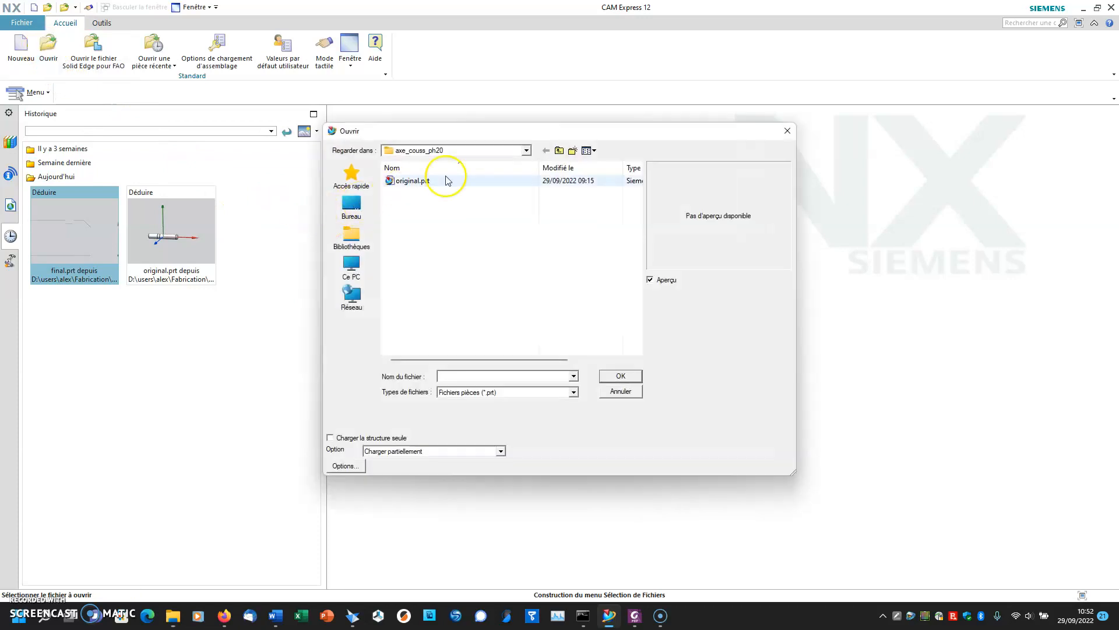
pyautogui.click(558, 152)
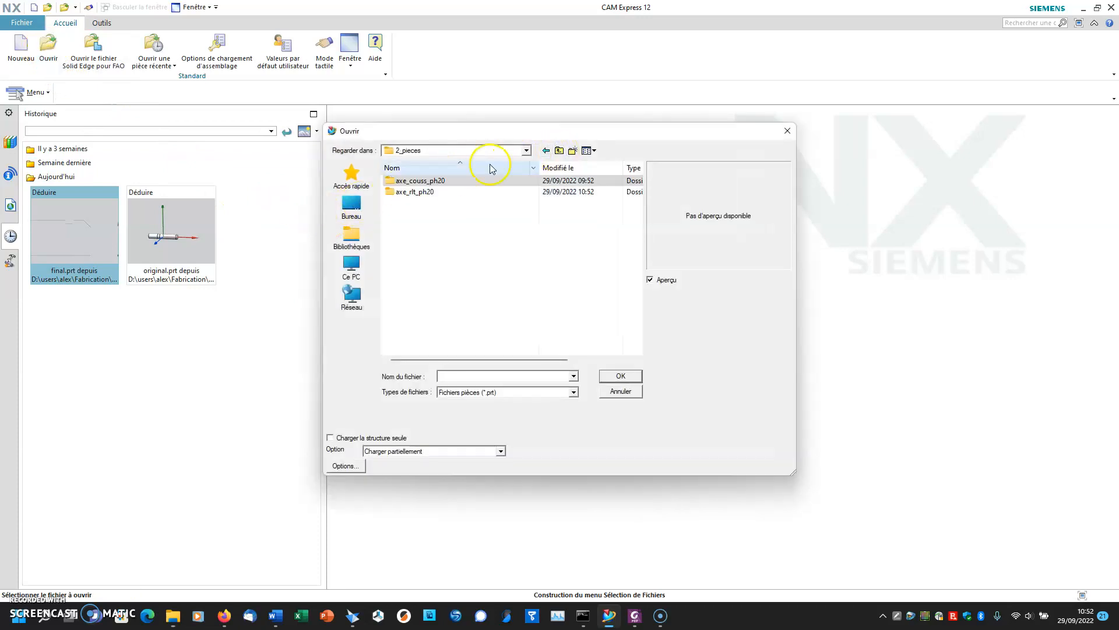
pyautogui.doubleClick(420, 193)
pyautogui.doubleClick(403, 180)
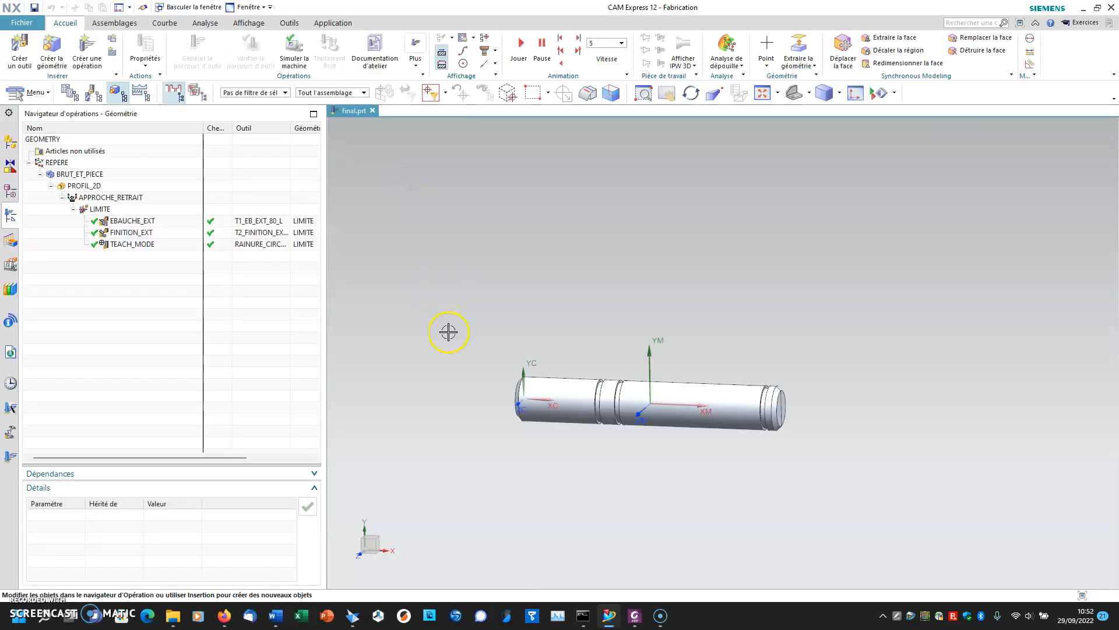
# Examine the toolpaths of the EBAUCHE_EXT, FINITION_EXT and TEACH_MODE operations on the shaft
pyautogui.click(127, 222)
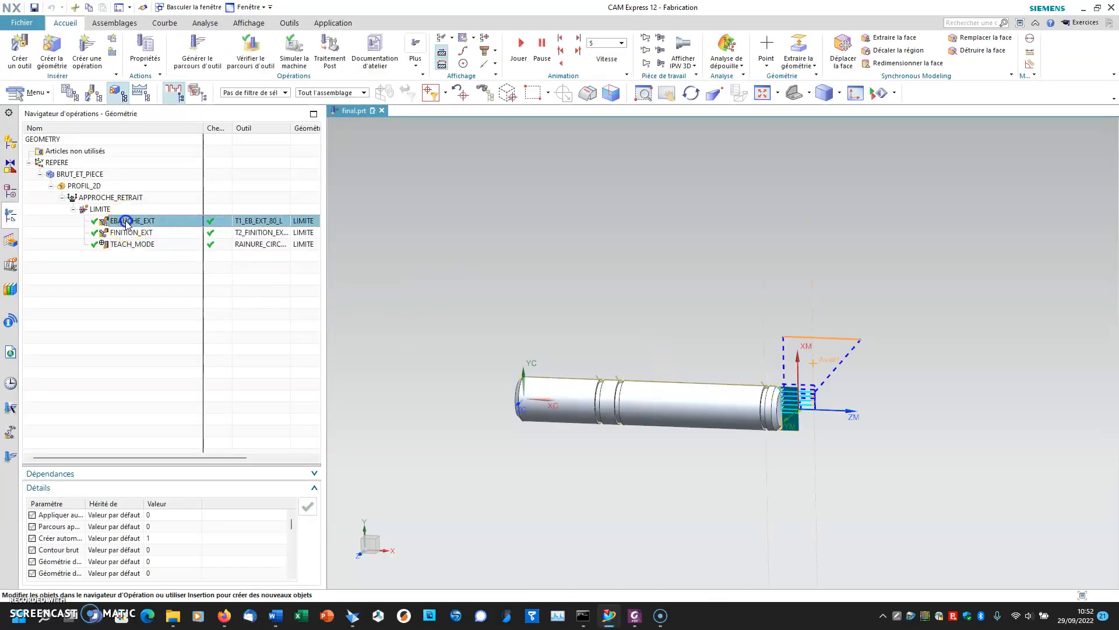
pyautogui.click(122, 233)
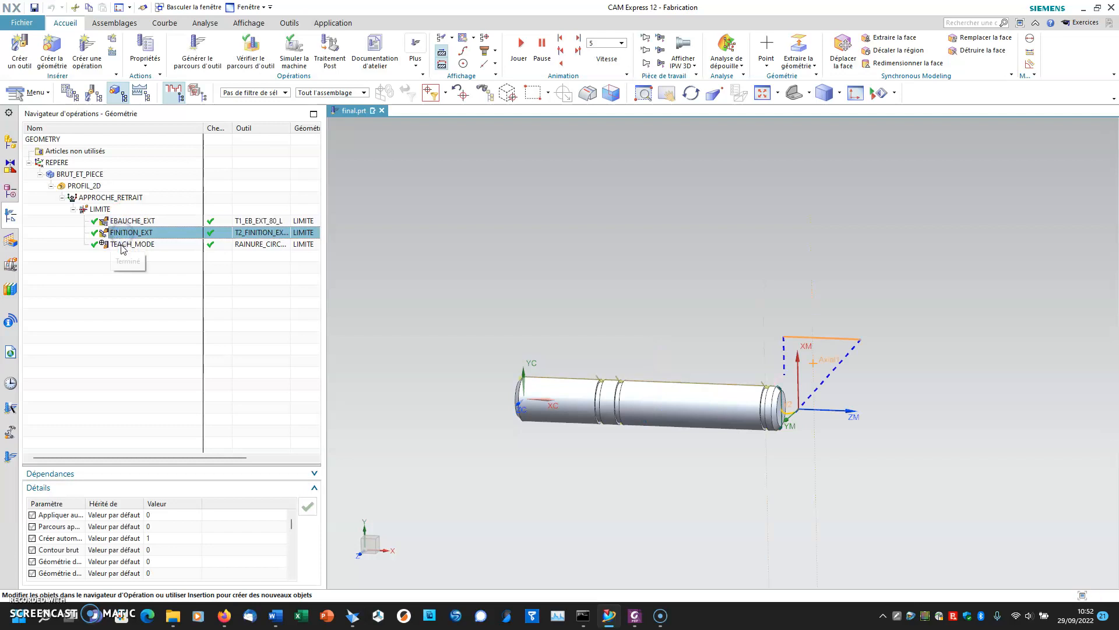
pyautogui.click(122, 246)
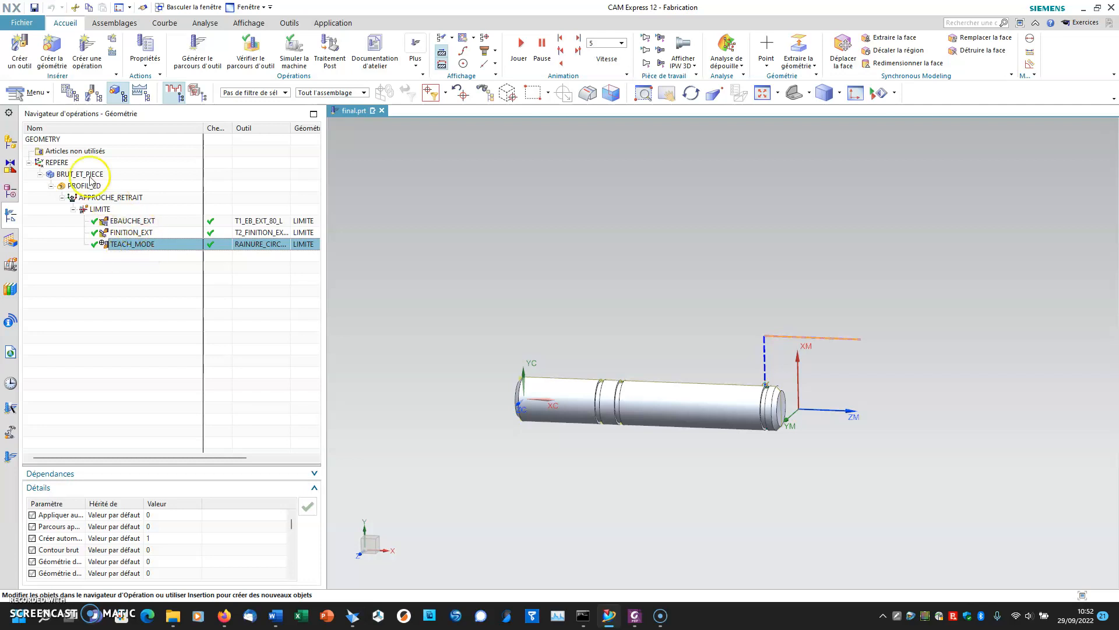
# Open the interoperability properties of the final part from the assembly structure
pyautogui.click(11, 142)
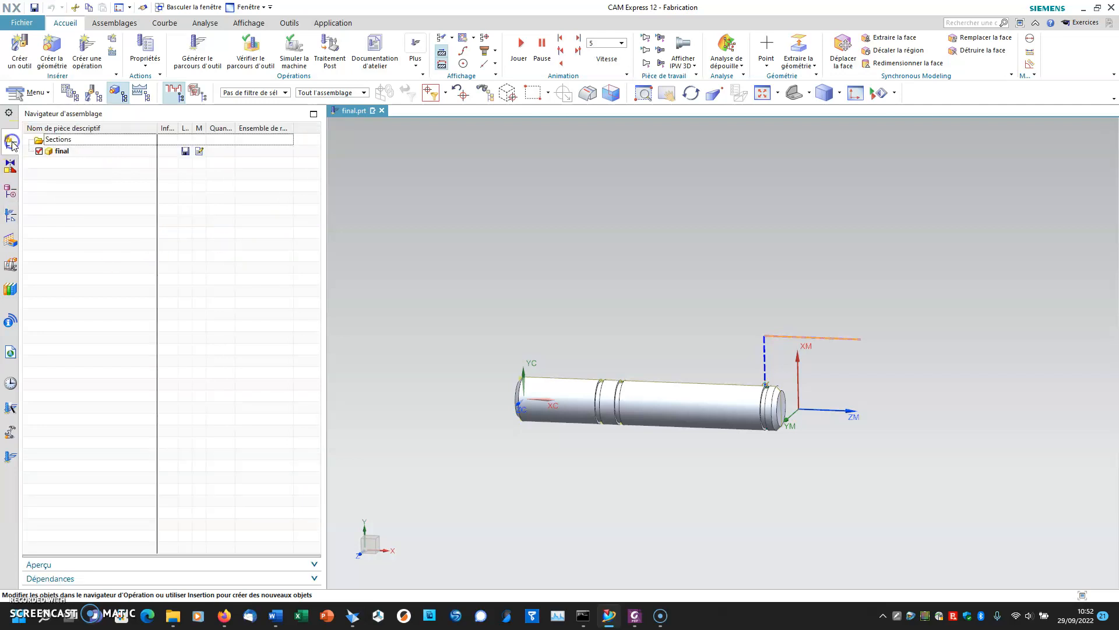
pyautogui.rightClick(64, 154)
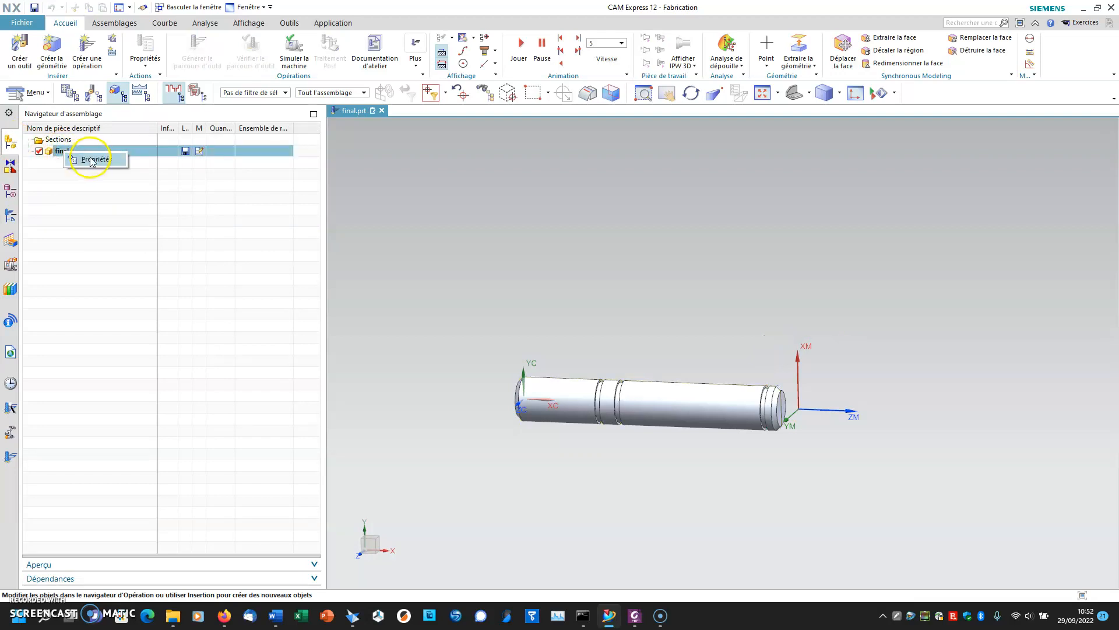
pyautogui.click(91, 160)
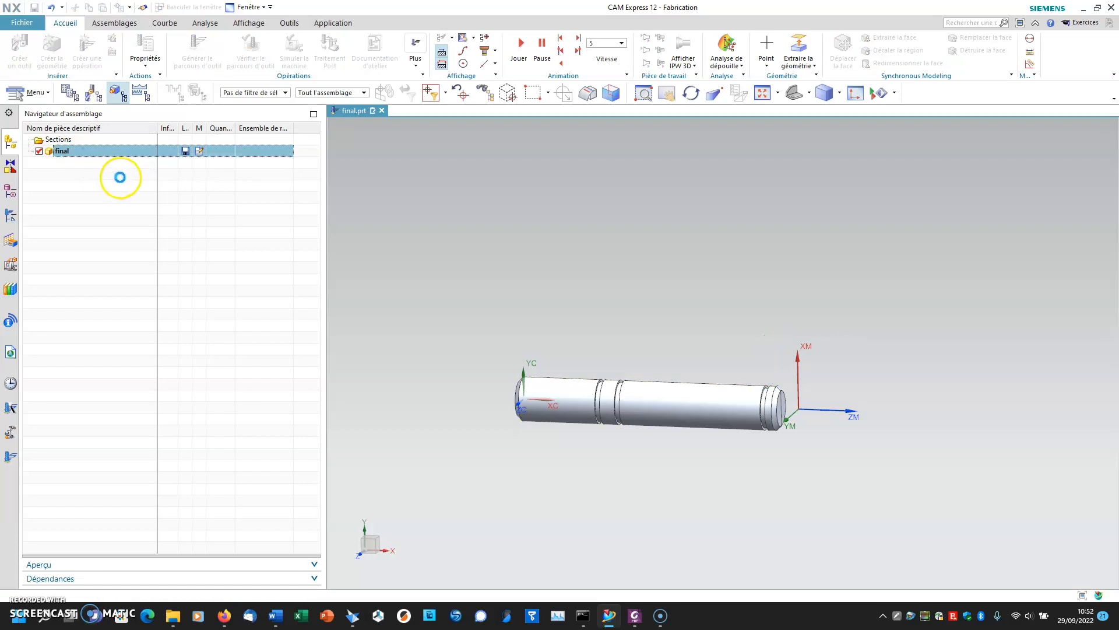
pyautogui.click(609, 37)
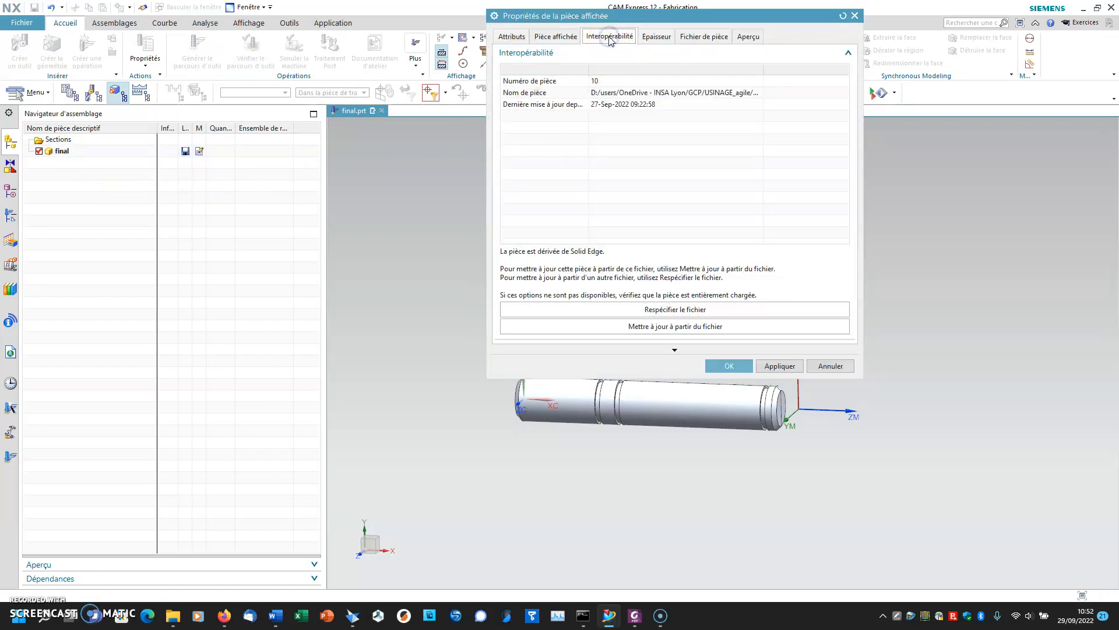
# Respecify the part's source Solid Edge file as axe2.par from the axe_rlt_ph20 folder, accept the substitution and validate the properties
pyautogui.click(615, 309)
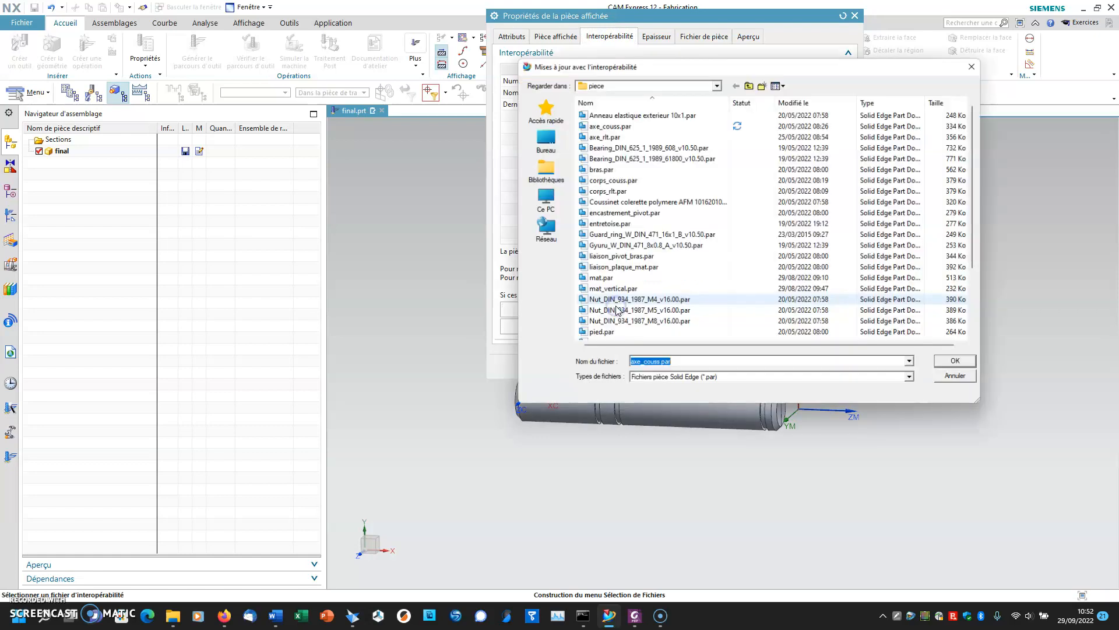
pyautogui.click(543, 148)
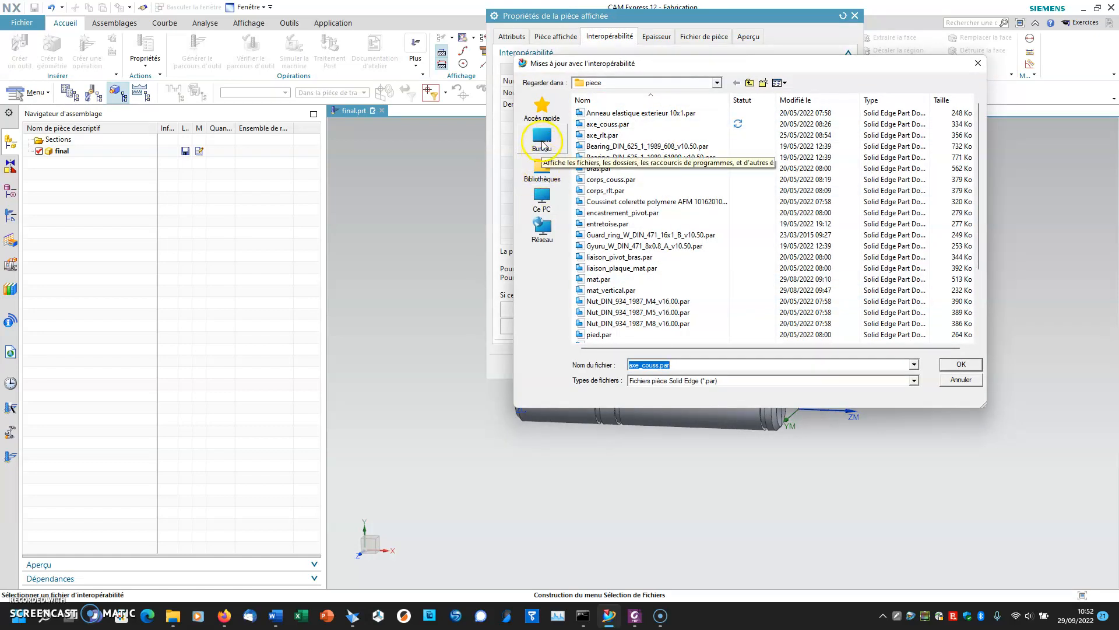
pyautogui.click(542, 168)
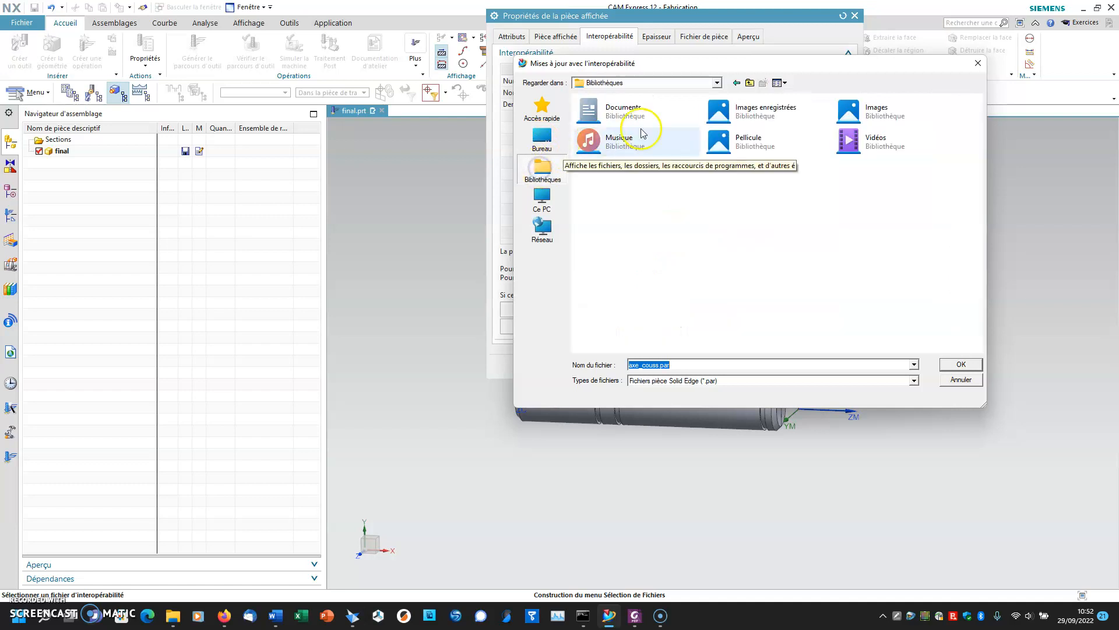
pyautogui.doubleClick(601, 108)
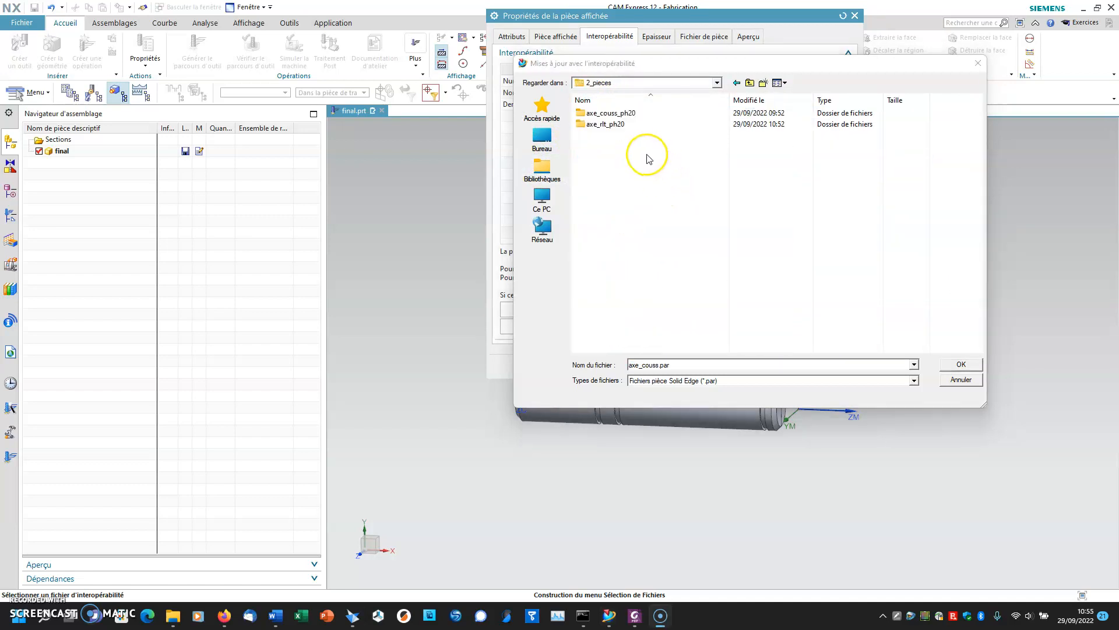
pyautogui.doubleClick(609, 124)
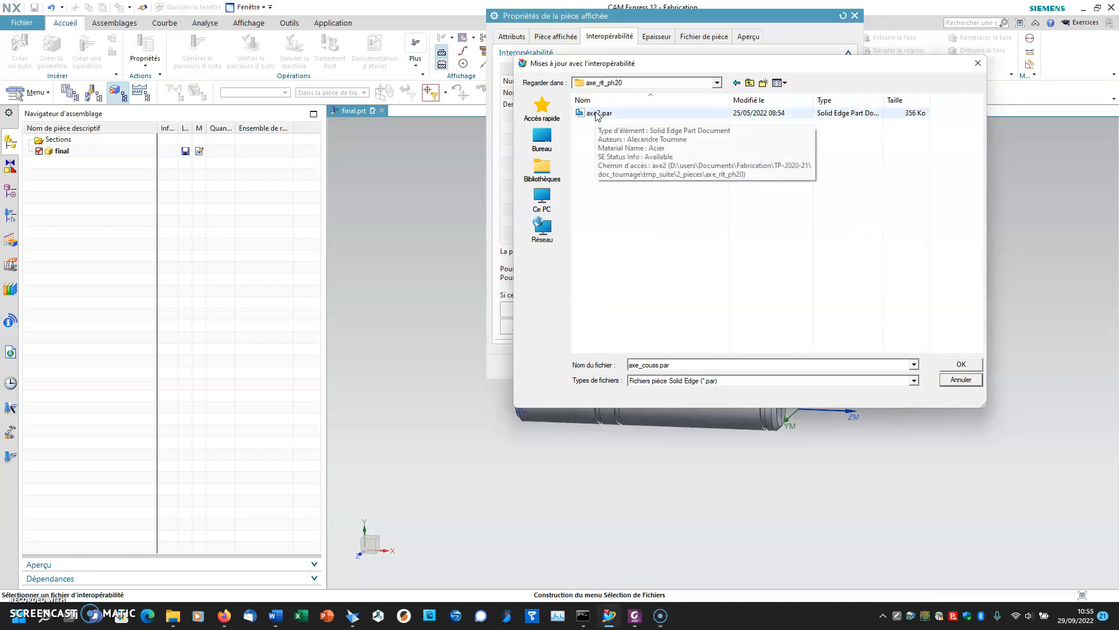
pyautogui.click(596, 116)
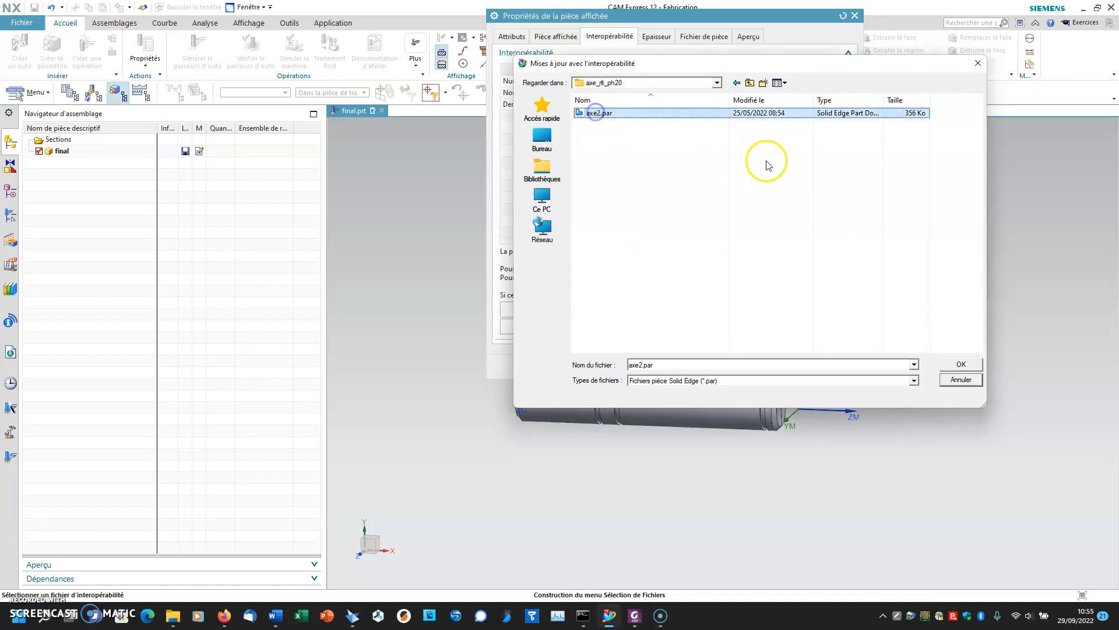
pyautogui.click(954, 366)
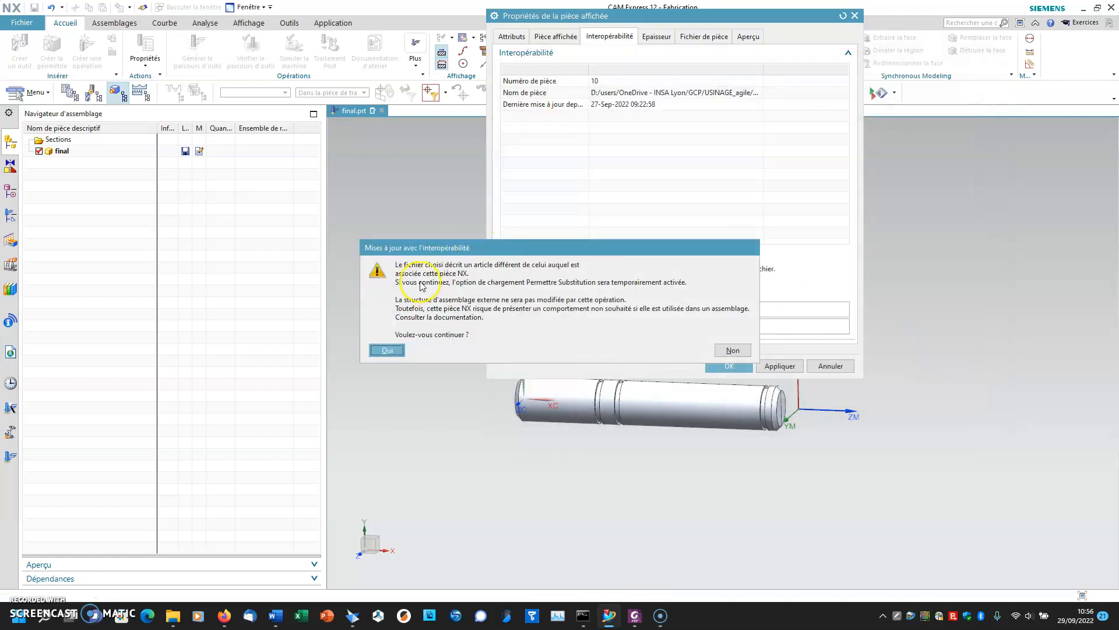
pyautogui.click(388, 350)
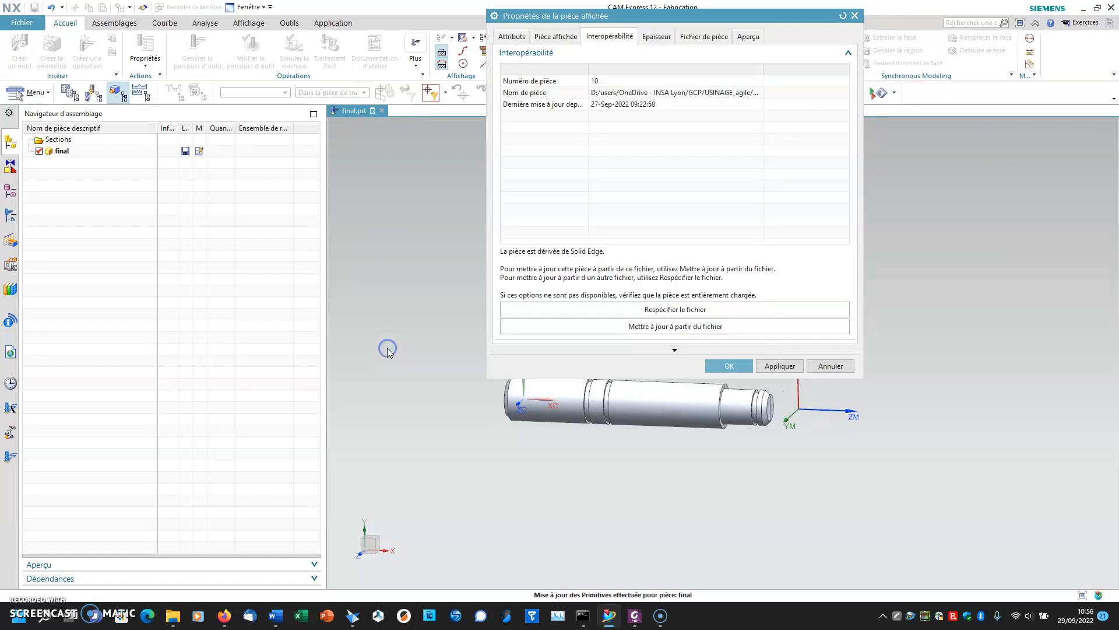
pyautogui.click(724, 366)
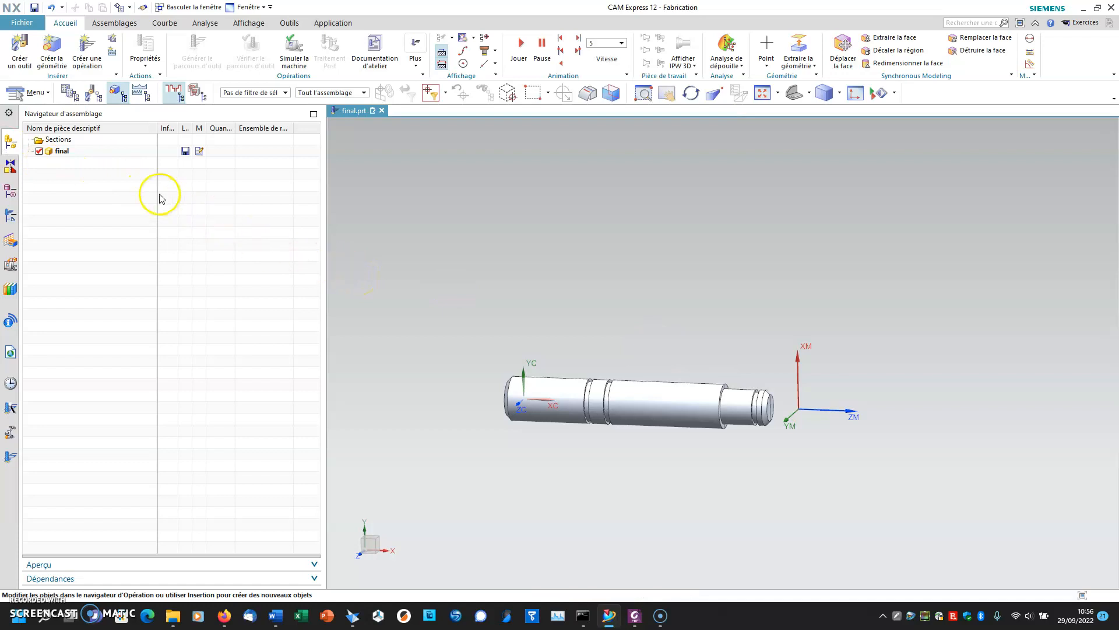
# Edit the REPERE machine coordinate system and move its origin to the centre of the shaft's reduced end face
pyautogui.click(11, 216)
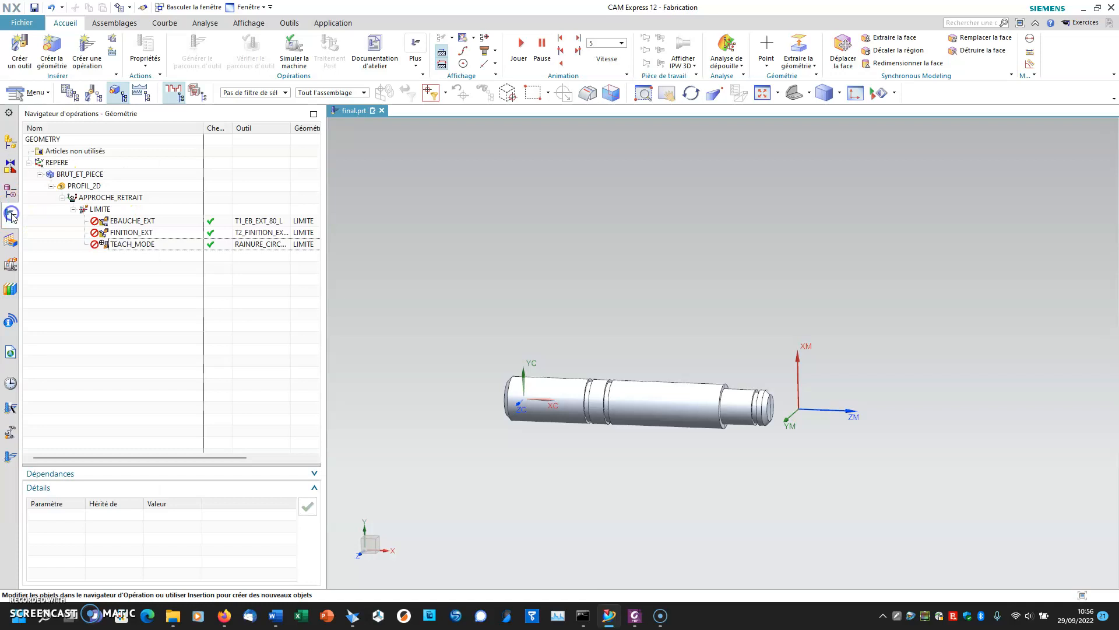
pyautogui.click(57, 162)
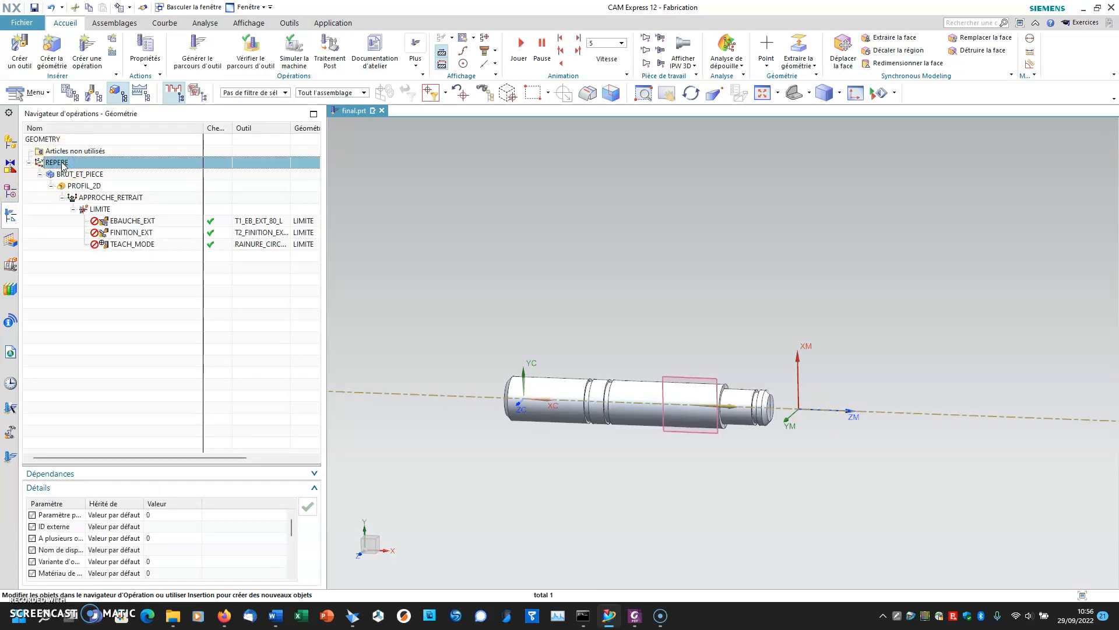
pyautogui.doubleClick(63, 165)
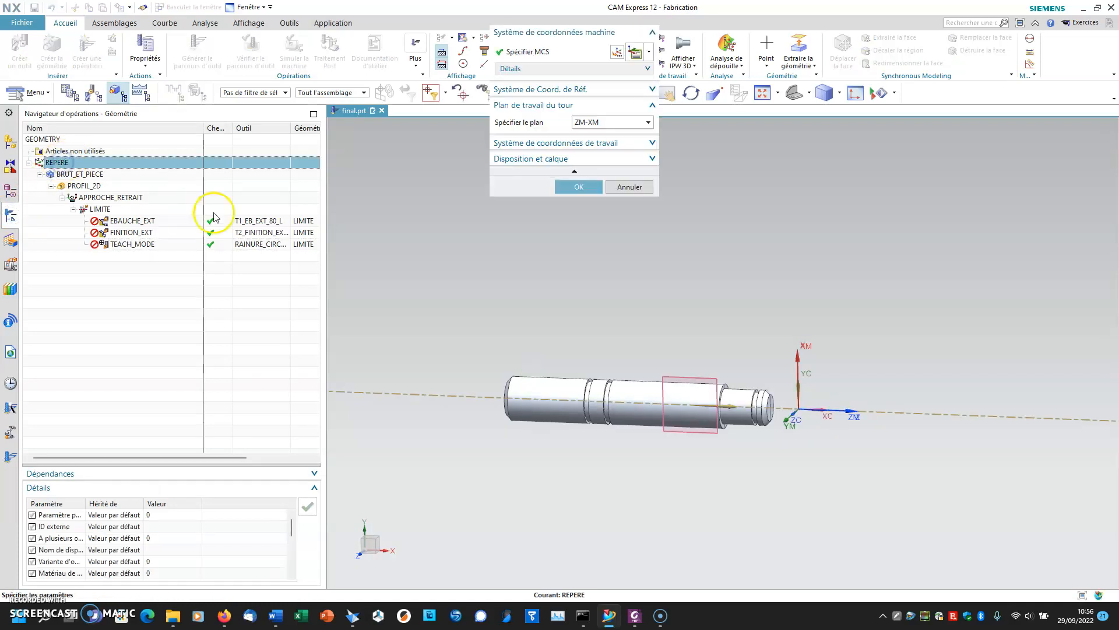
pyautogui.click(618, 52)
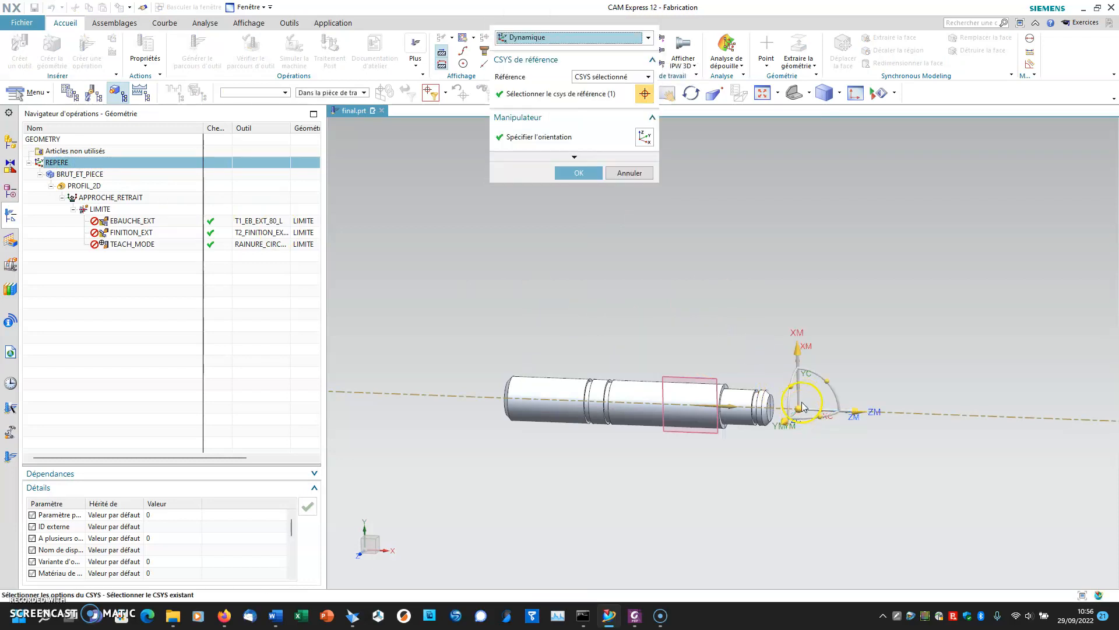
pyautogui.scroll(6, 768, 409)
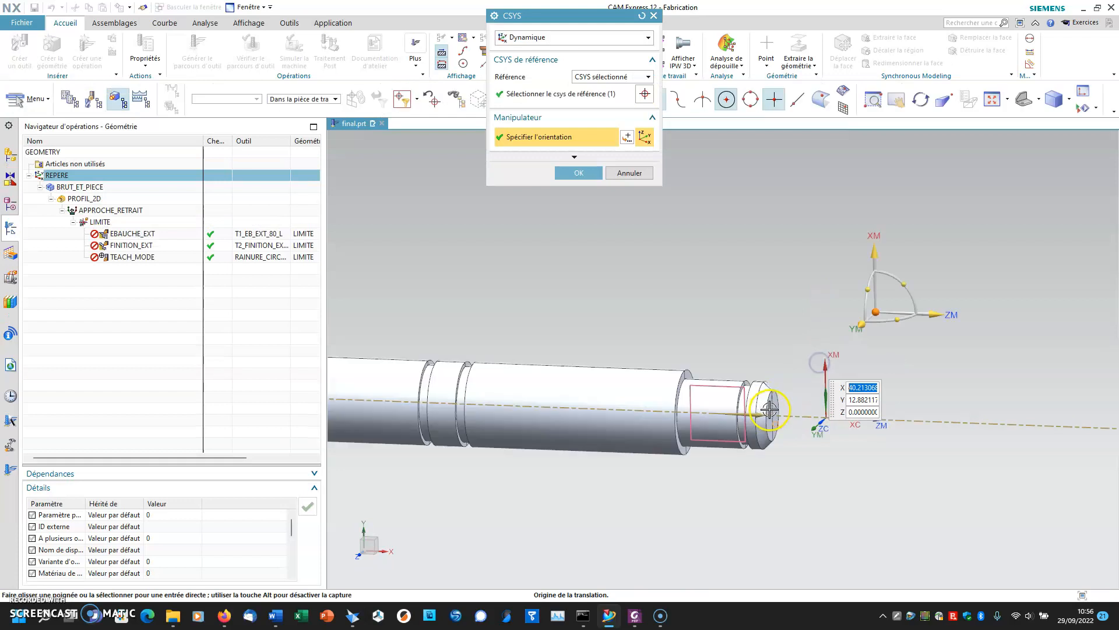
pyautogui.click(769, 382)
# Offset the machine coordinate system a distance of 2 along ZM and validate the REPERE settings
pyautogui.click(833, 421)
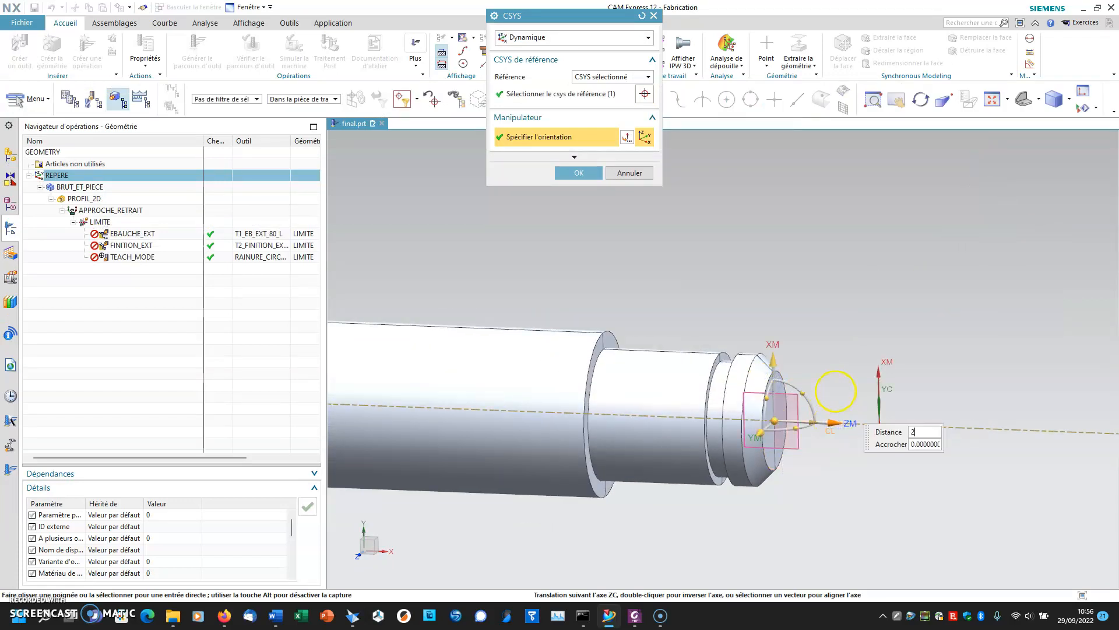
pyautogui.write('2')
pyautogui.press('Return')
pyautogui.click(578, 173)
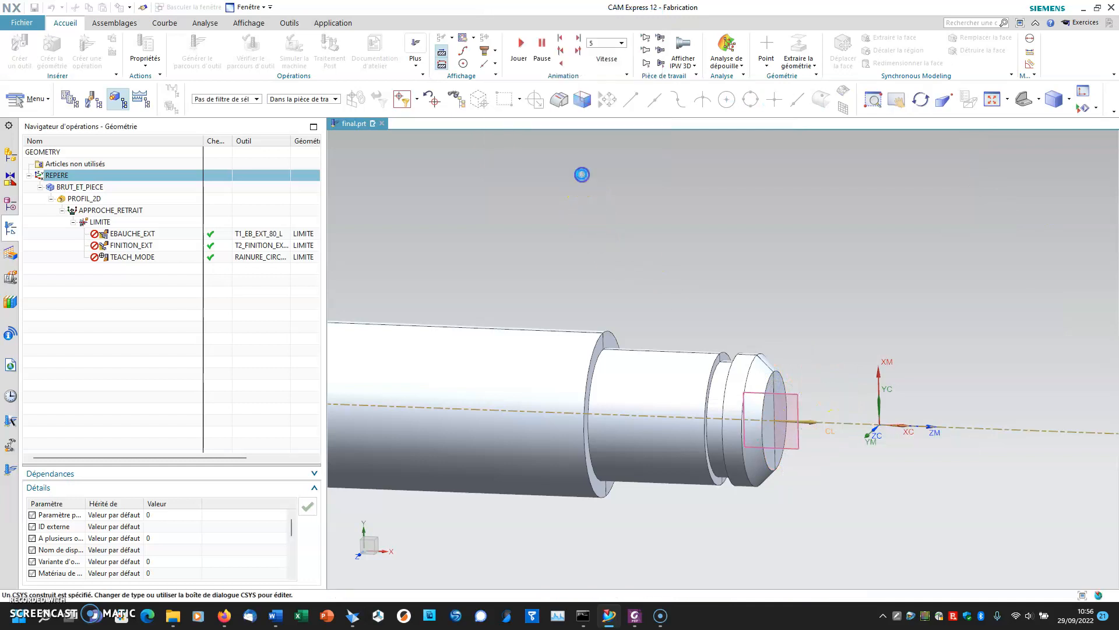
pyautogui.click(578, 186)
# Display the blank of BRUT_ET_PIECE, set its bounding cylinder's ZM+ limit to 2 and validate the geometry
pyautogui.doubleClick(82, 174)
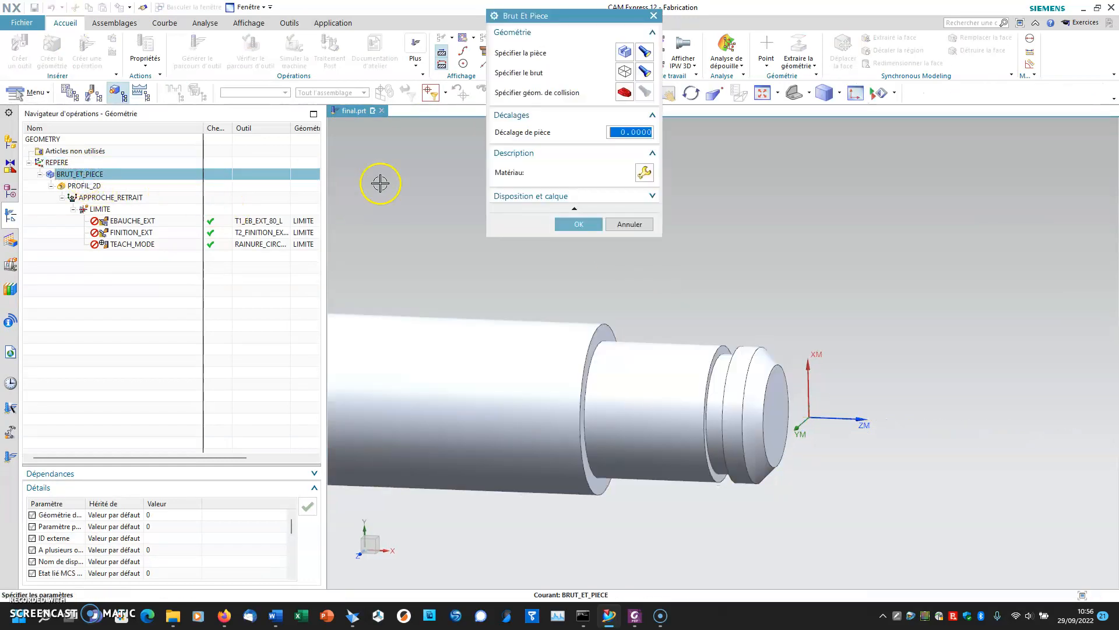
pyautogui.click(644, 72)
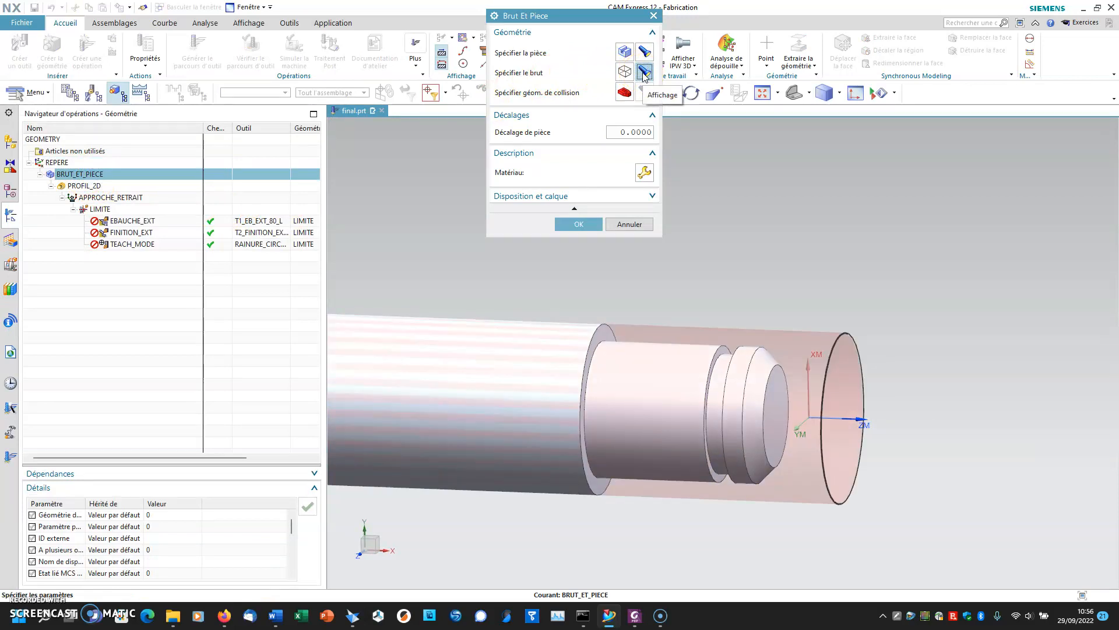
pyautogui.click(625, 72)
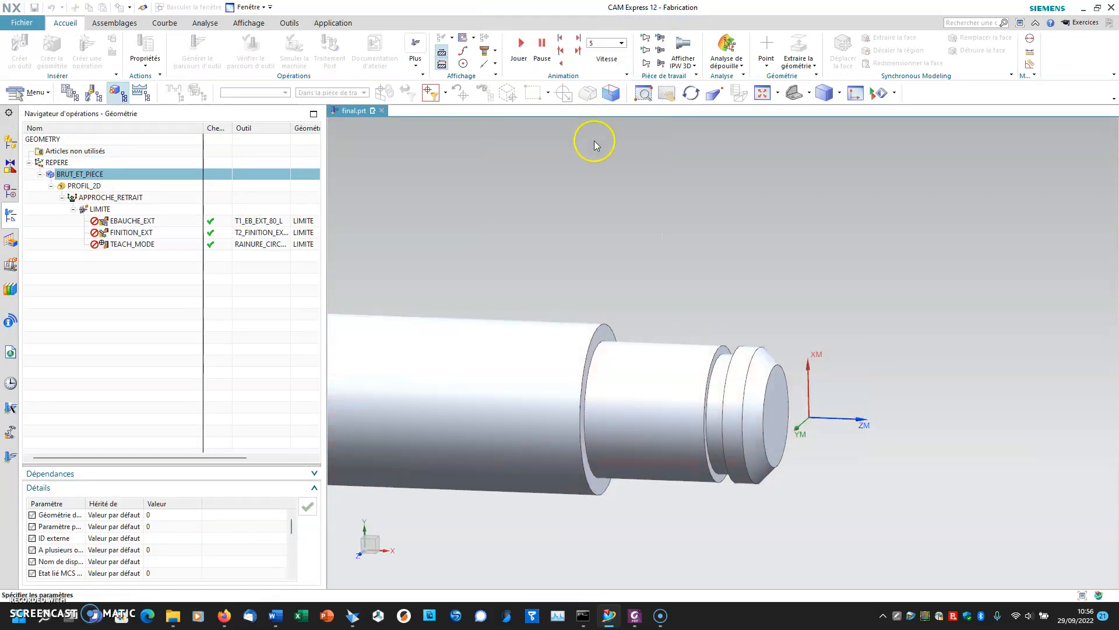
pyautogui.click(634, 116)
pyautogui.write('2')
pyautogui.press('Tab')
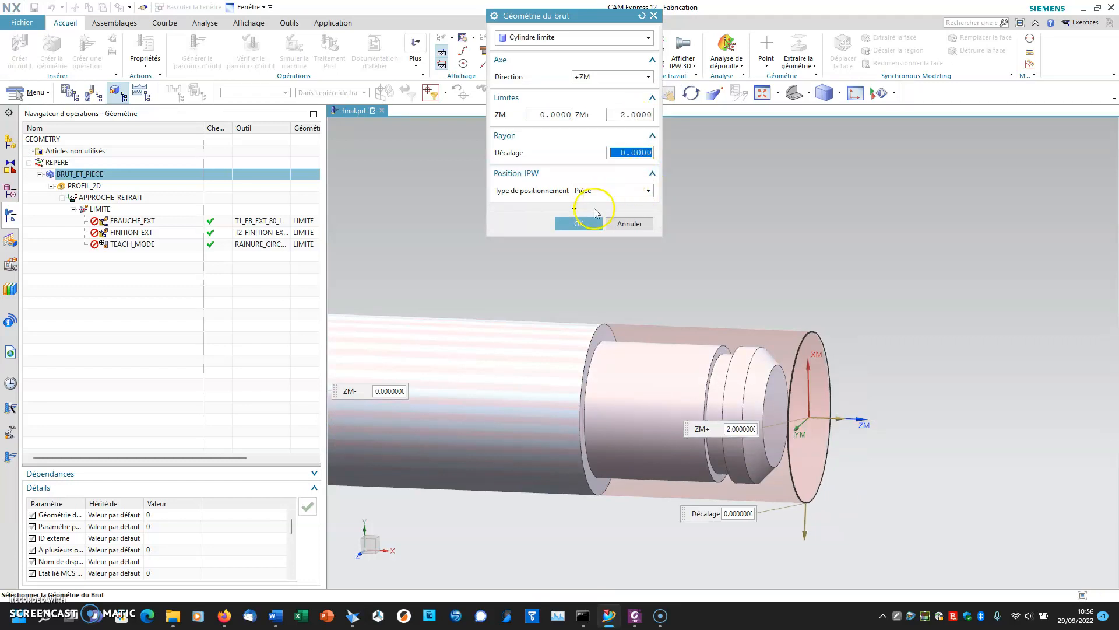
pyautogui.moveTo(751, 315); pyautogui.dragTo(754, 320, button='middle')
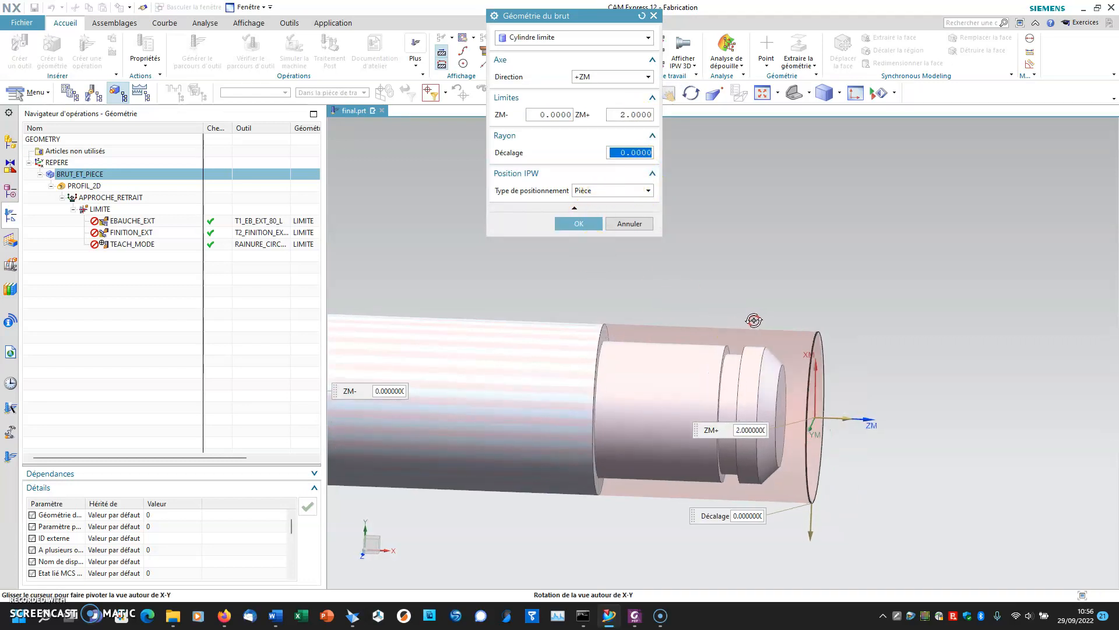
pyautogui.click(588, 225)
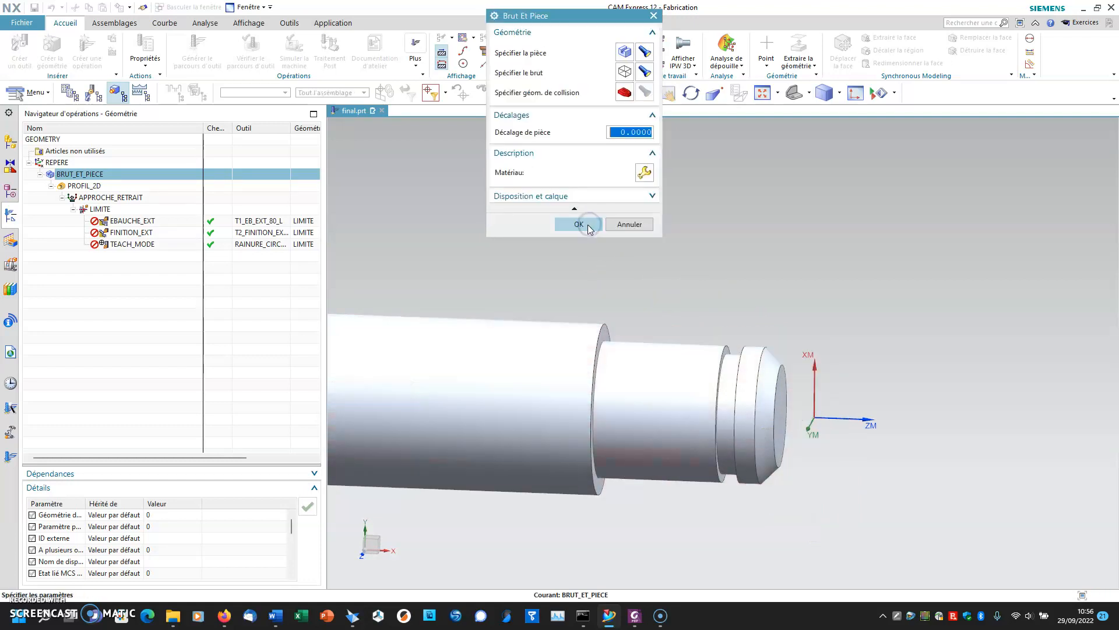
pyautogui.click(587, 225)
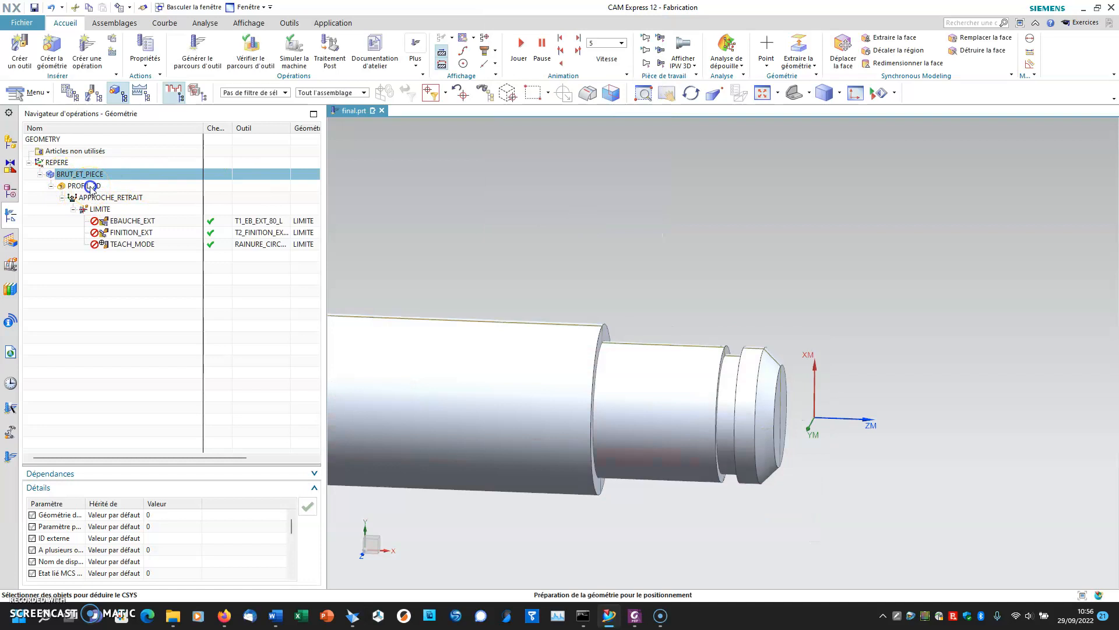
# Check the PROFIL_2D contour and the APPROCHE_RETRAIT approach point in a view facing the turning plane, then accept the existing settings
pyautogui.click(90, 185)
pyautogui.scroll(3, 667, 318)
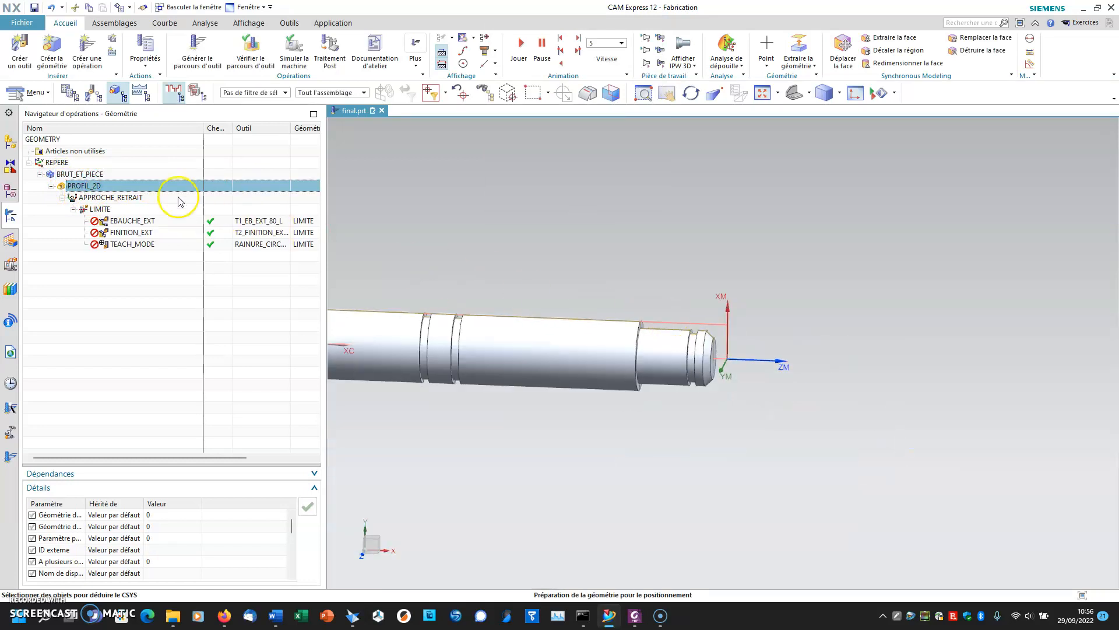
pyautogui.click(104, 198)
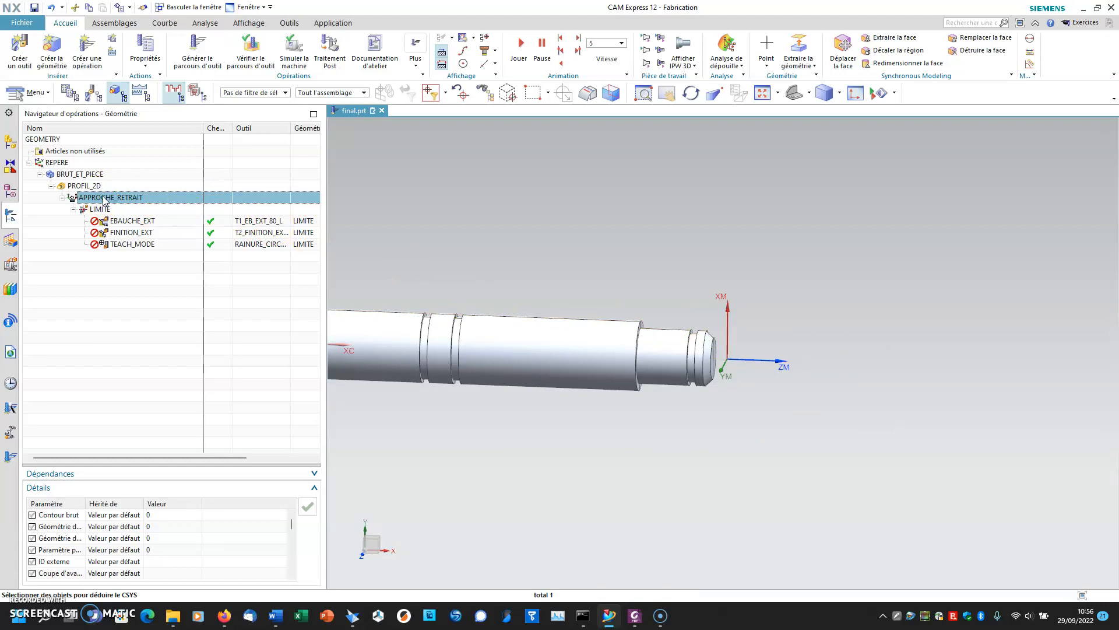
pyautogui.click(855, 93)
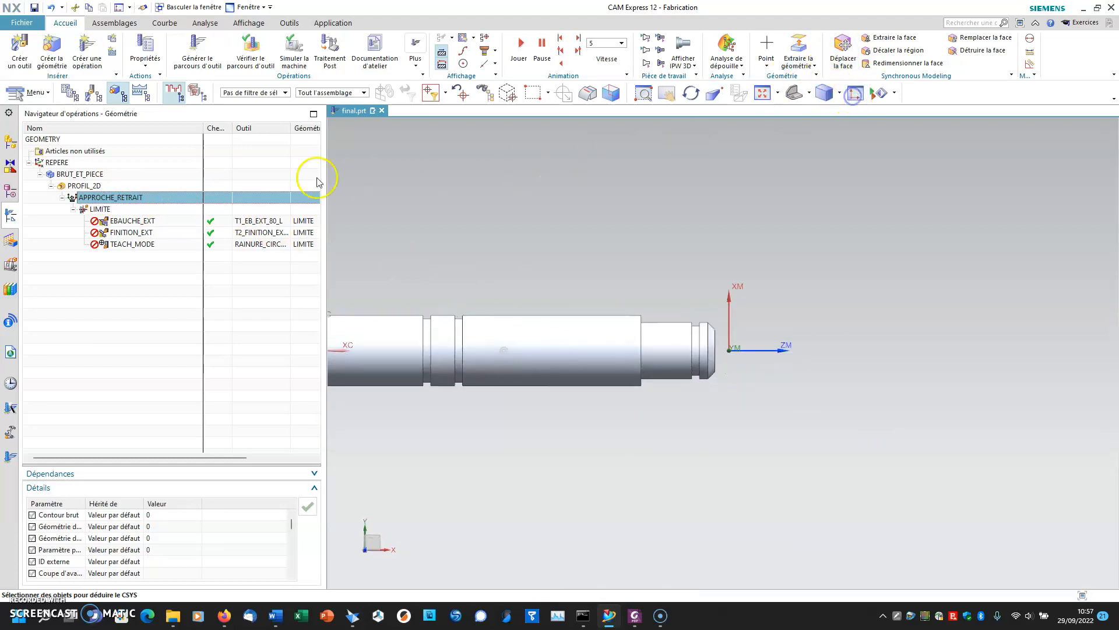
pyautogui.doubleClick(125, 199)
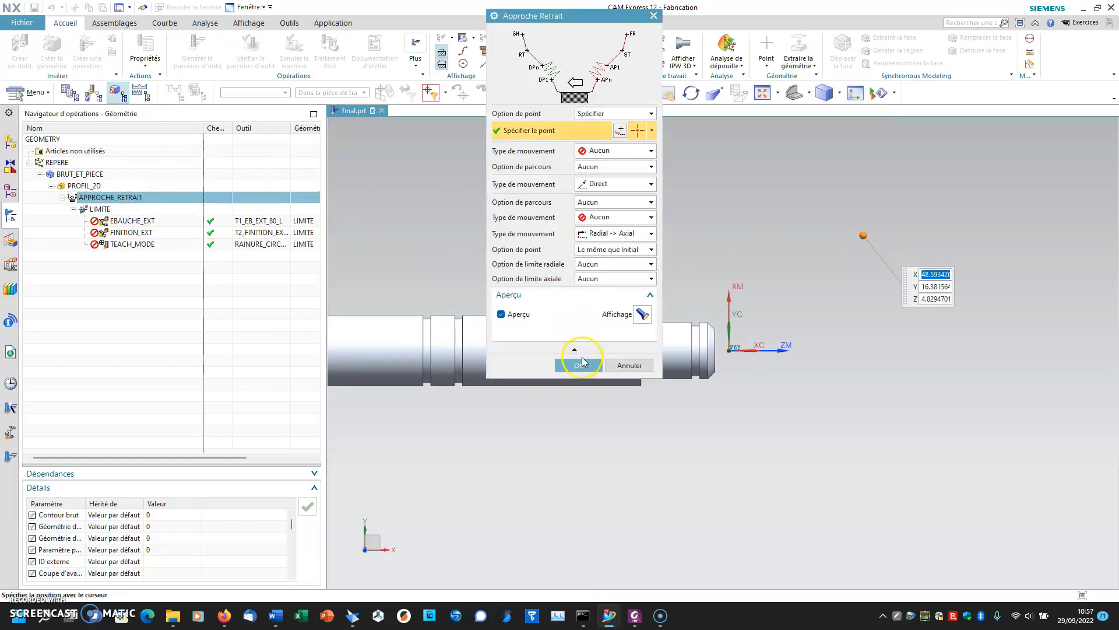
pyautogui.click(585, 367)
# Respecify axial trim plane 1 of LIMITE with an inferred point in free space beyond the shaft's reduced end
pyautogui.doubleClick(100, 209)
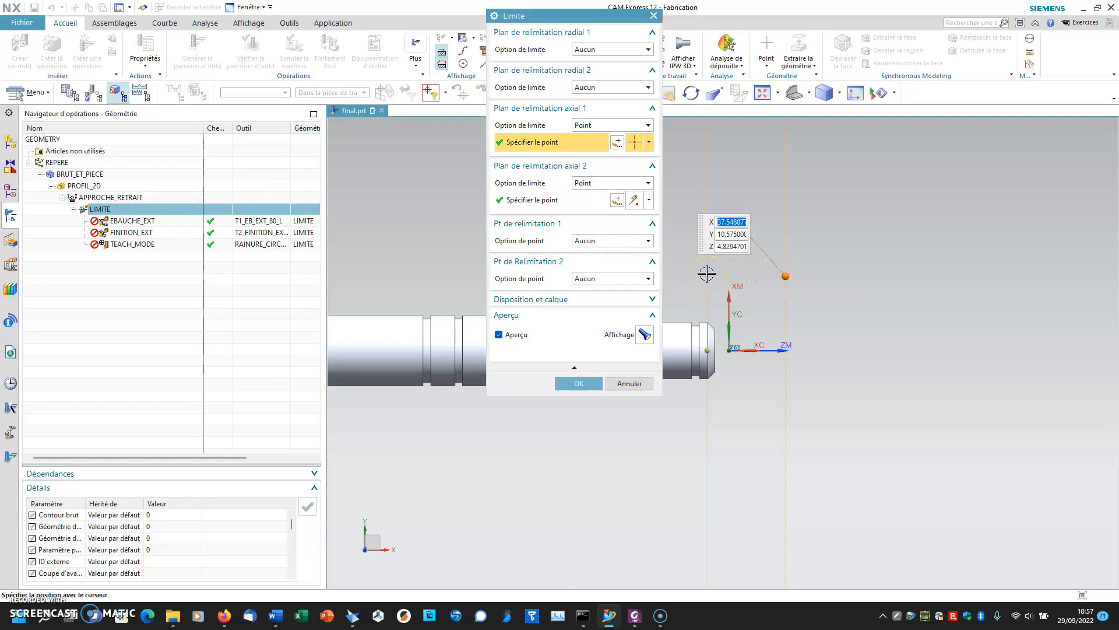
pyautogui.click(550, 140)
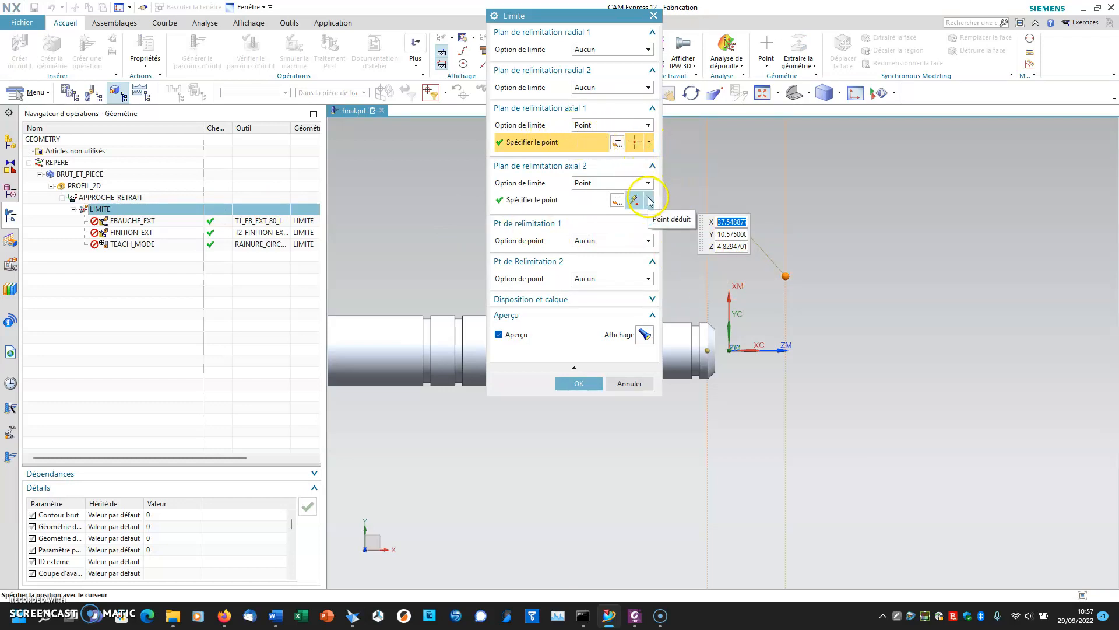
pyautogui.click(647, 145)
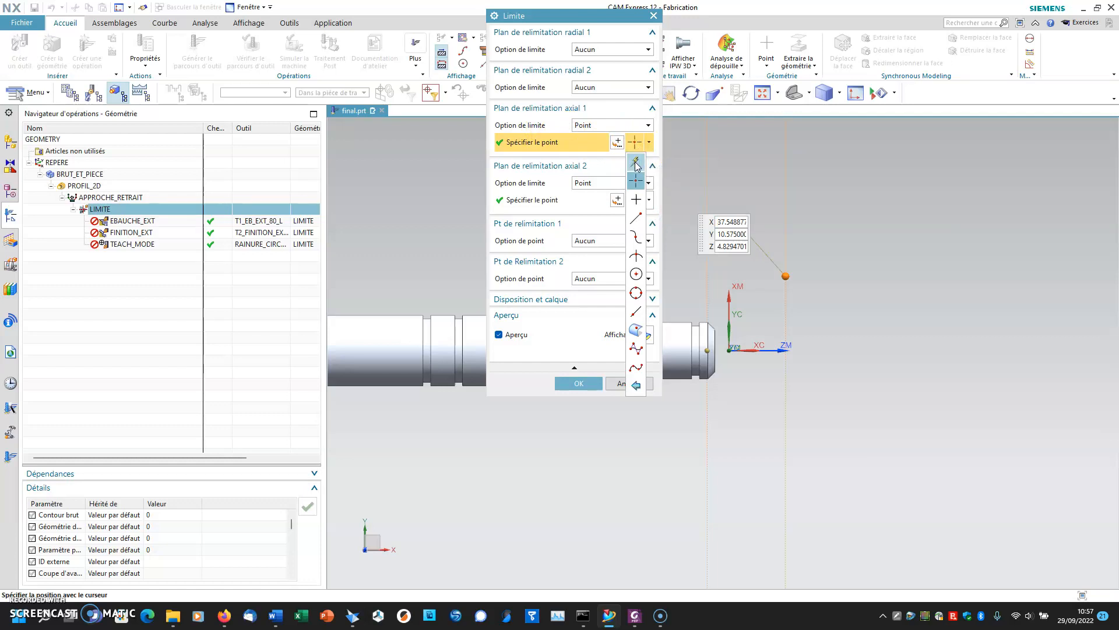
pyautogui.click(636, 164)
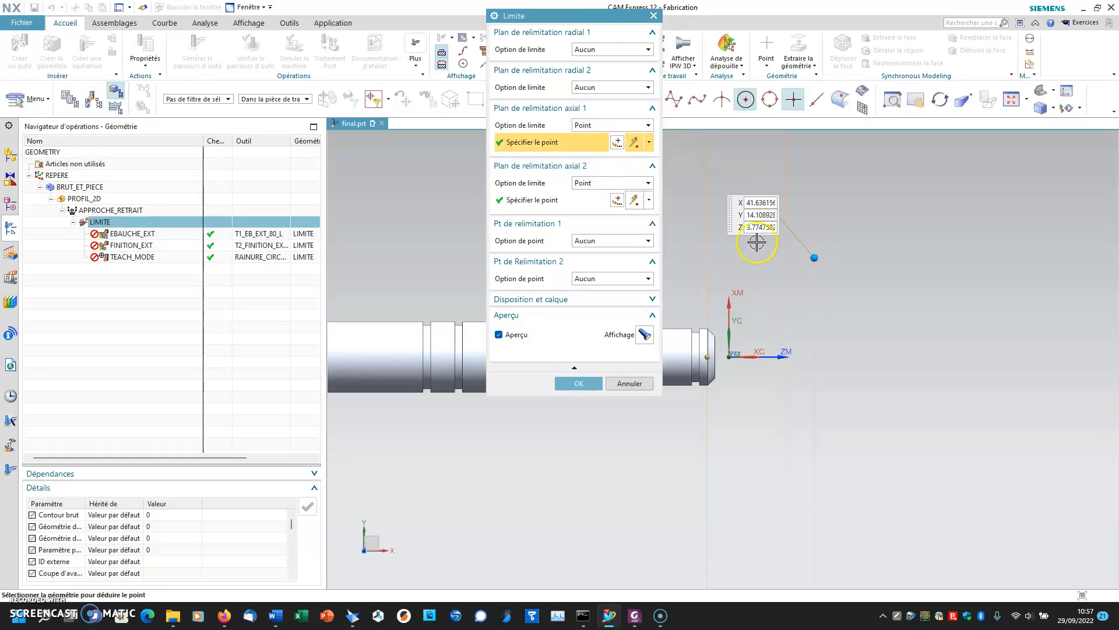
# Place axial trim plane 2 of LIMITE at the shoulder where the shaft's diameter steps down, and validate the limits
pyautogui.click(534, 201)
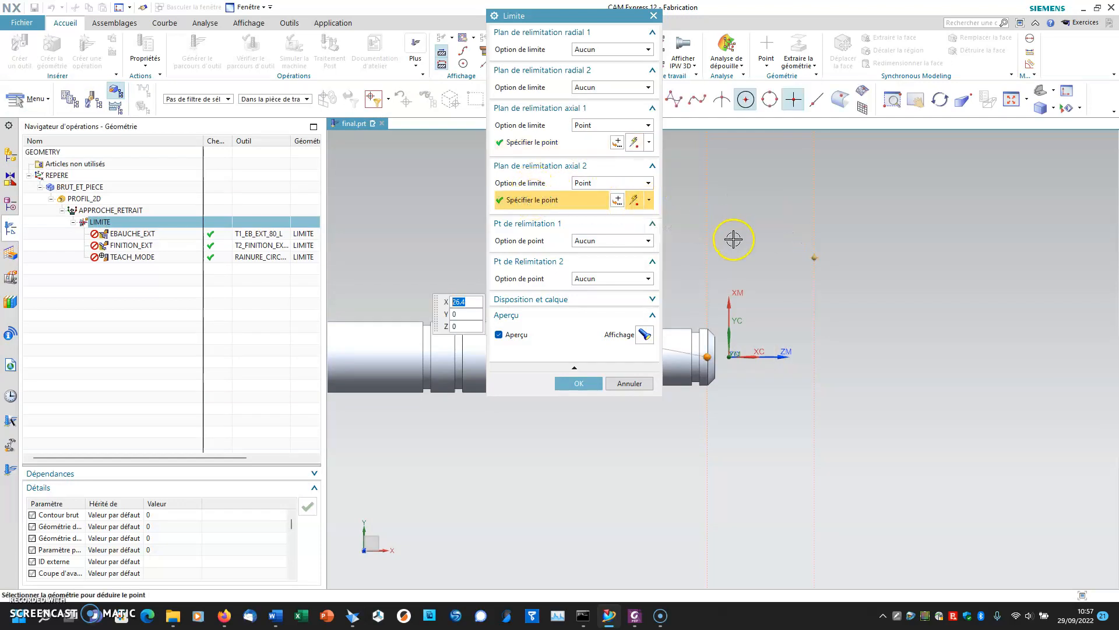
pyautogui.keyDown('shift'); pyautogui.moveTo(797, 257); pyautogui.dragTo(833, 258, button='middle'); pyautogui.keyUp('shift')
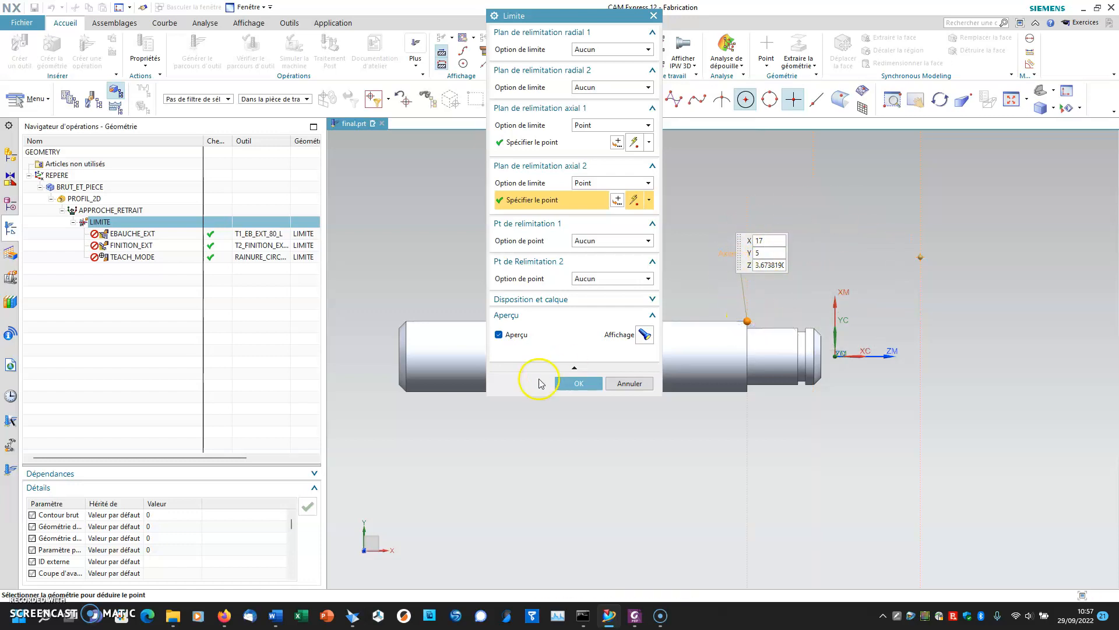
pyautogui.click(563, 384)
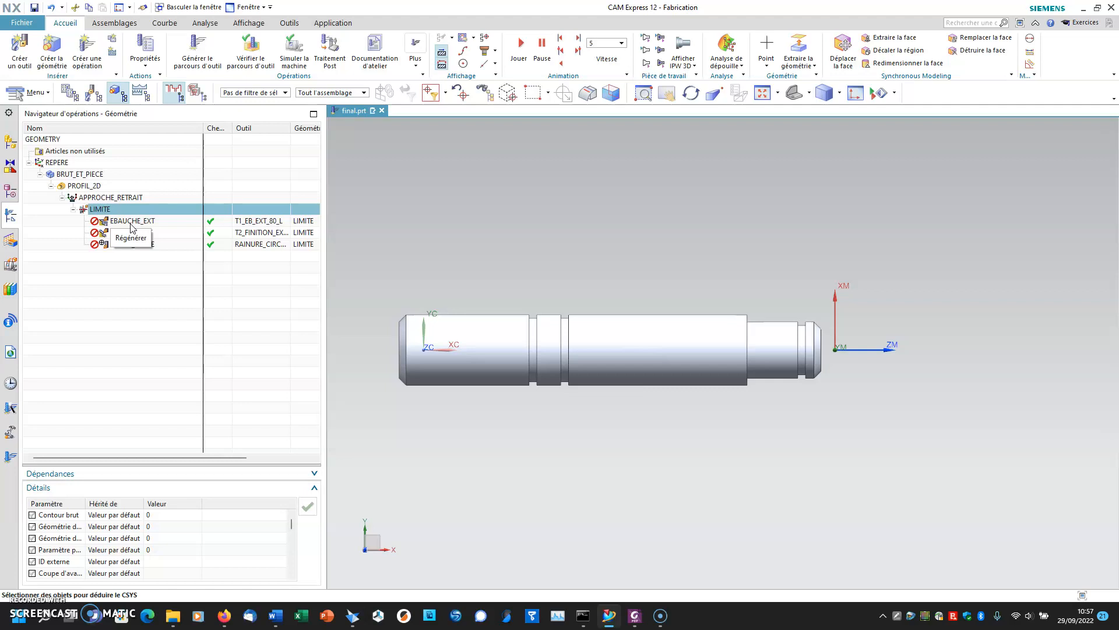
# Regenerate the toolpaths of all operations under LIMITE and accept the results
pyautogui.click(90, 192)
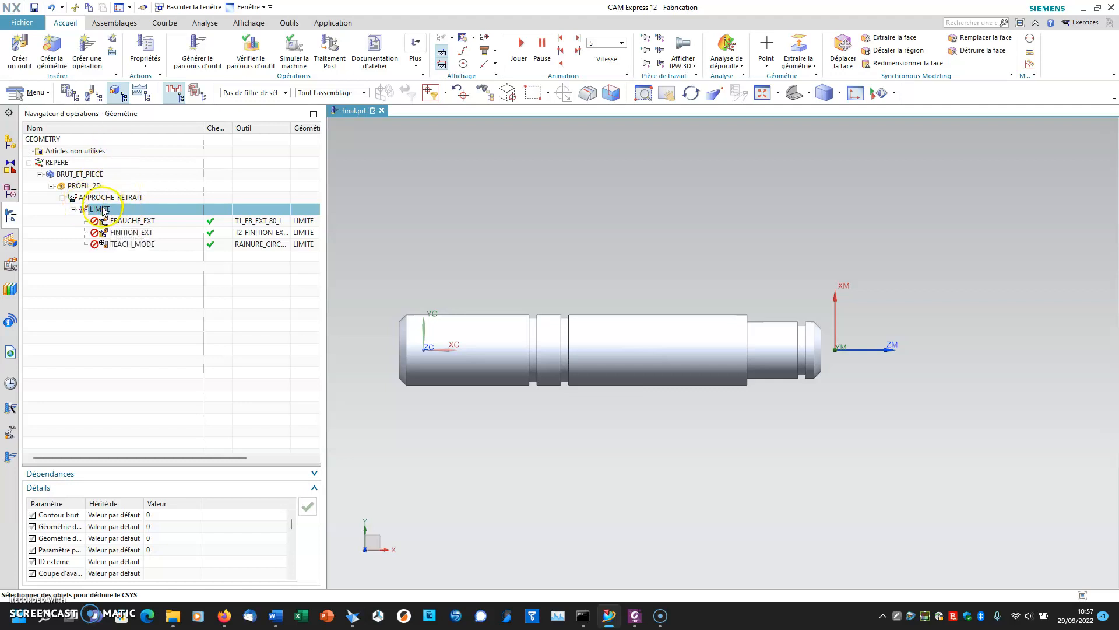
pyautogui.click(196, 46)
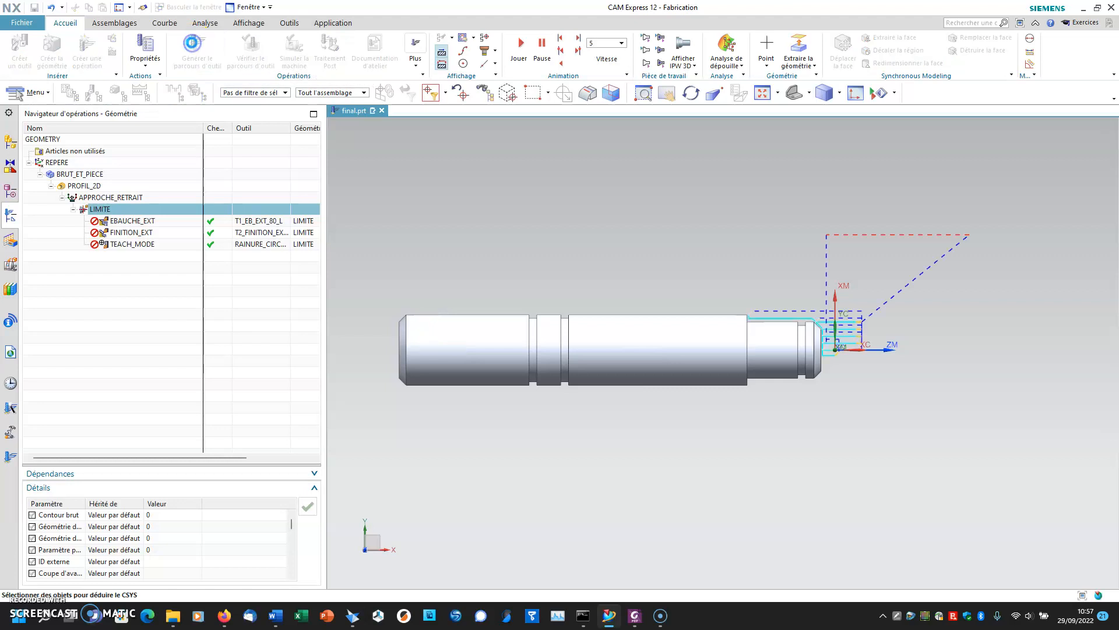
pyautogui.click(496, 333)
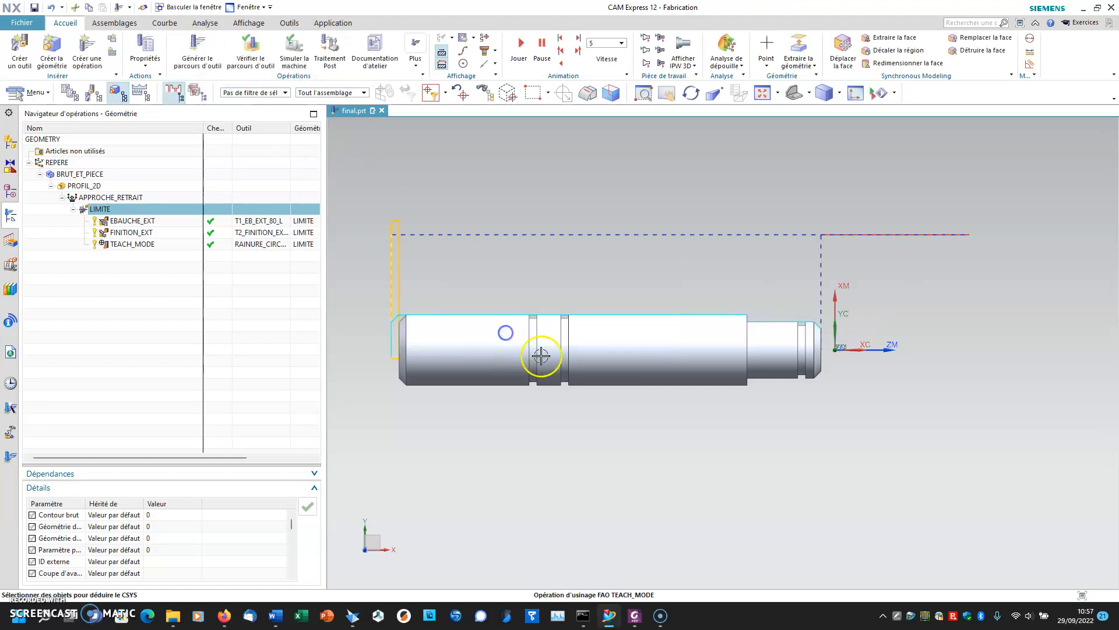
# Examine the regenerated toolpaths of EBAUCHE_EXT, FINITION_EXT and TEACH_MODE on the new shaft
pyautogui.click(132, 221)
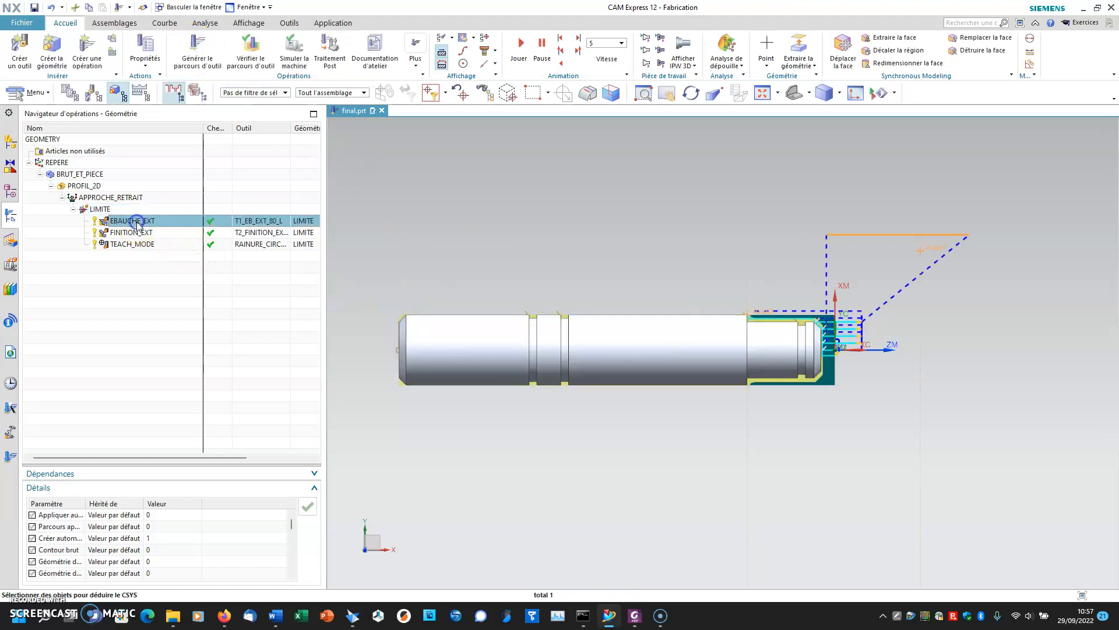
pyautogui.click(133, 234)
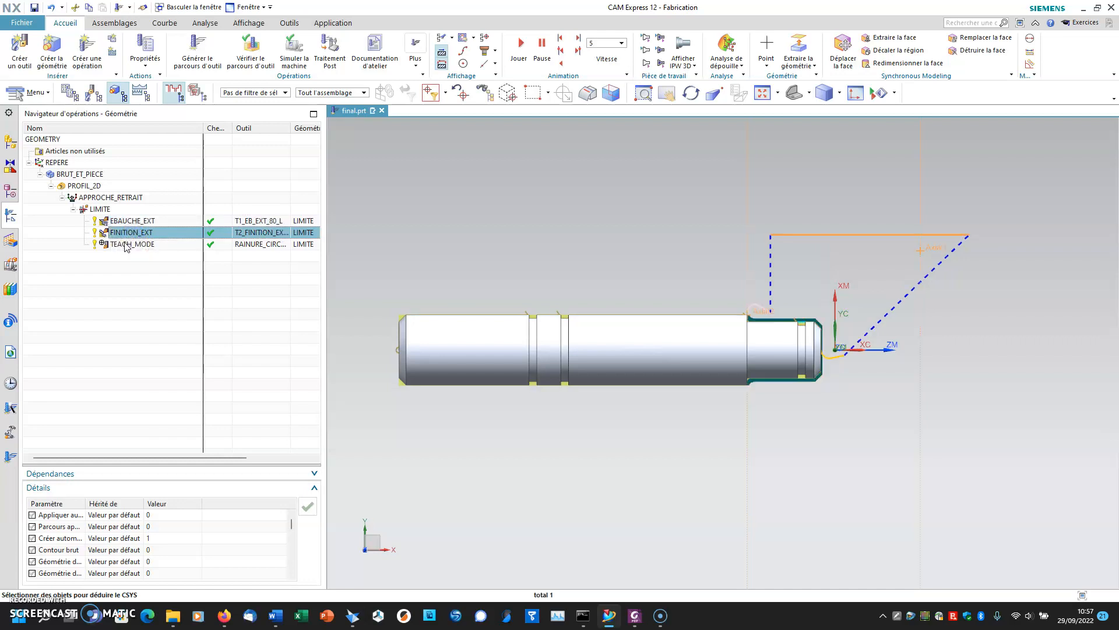
pyautogui.click(125, 245)
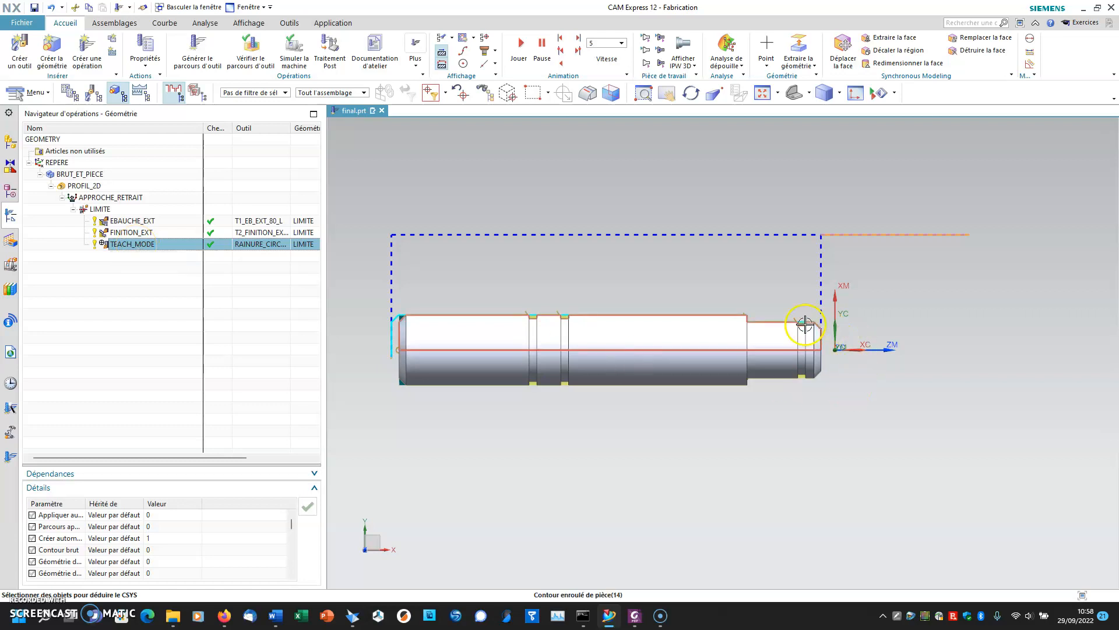
# Render the shaft in static wireframe to inspect the groove near its reduced end
pyautogui.scroll(5, 805, 324)
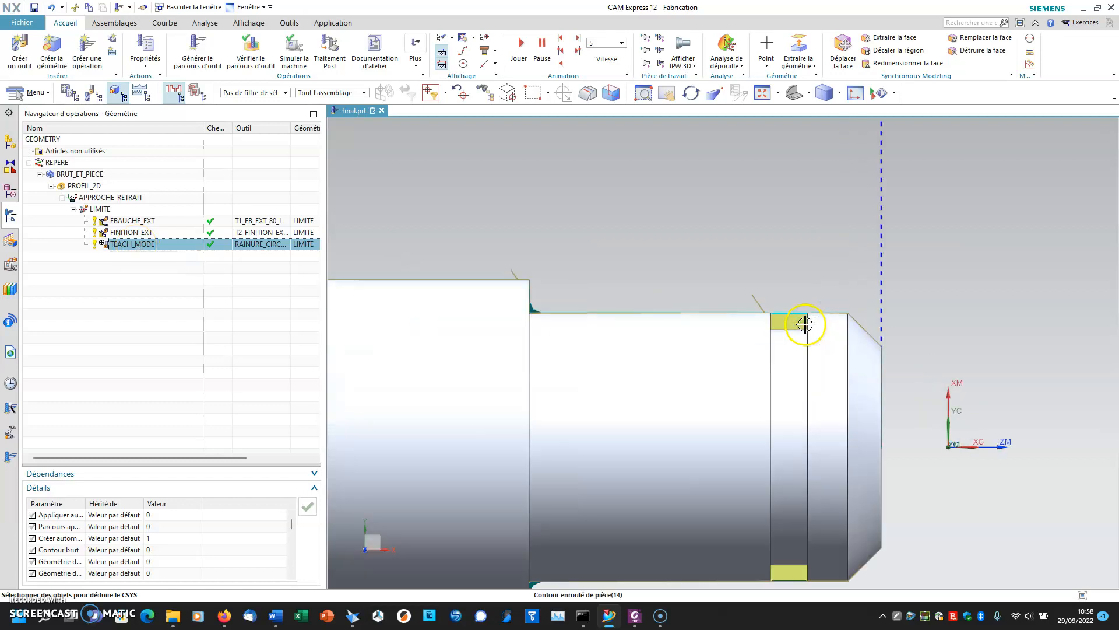
pyautogui.click(839, 92)
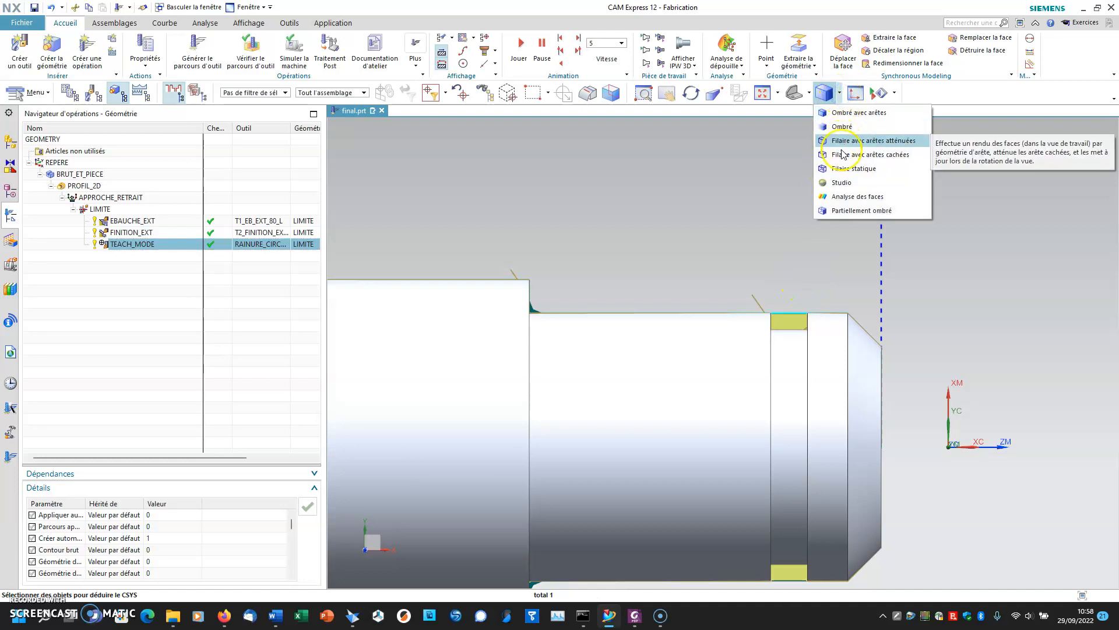
pyautogui.click(853, 169)
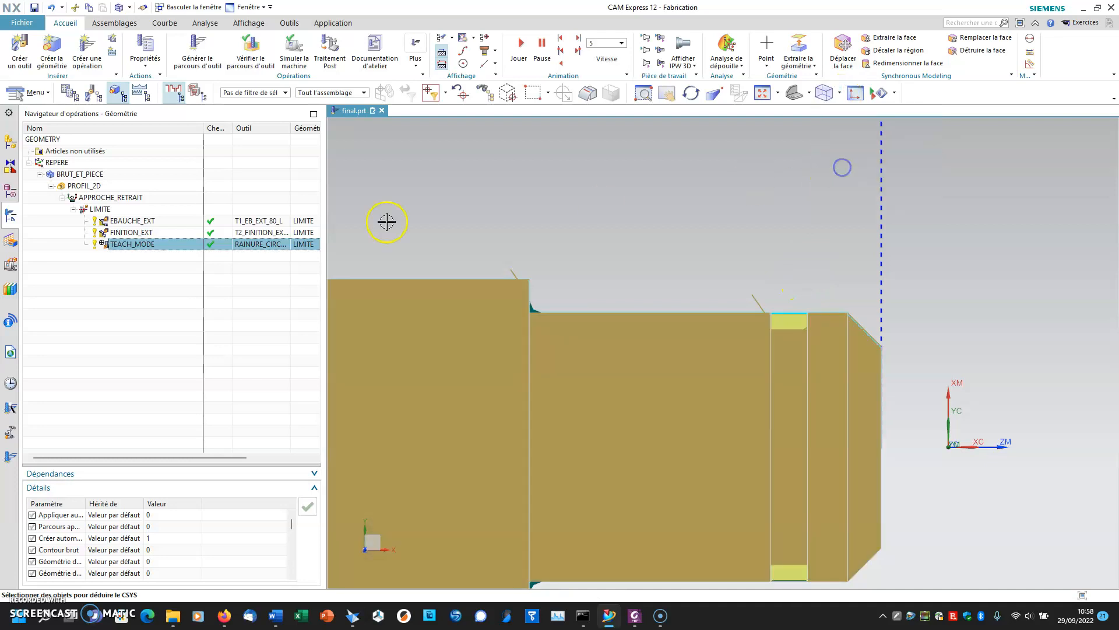
# In TEACH_MODE, specify the guide contour of Profile_Move using the wrapped part contour's edge along the groove wall nearest the shoulder
pyautogui.doubleClick(141, 243)
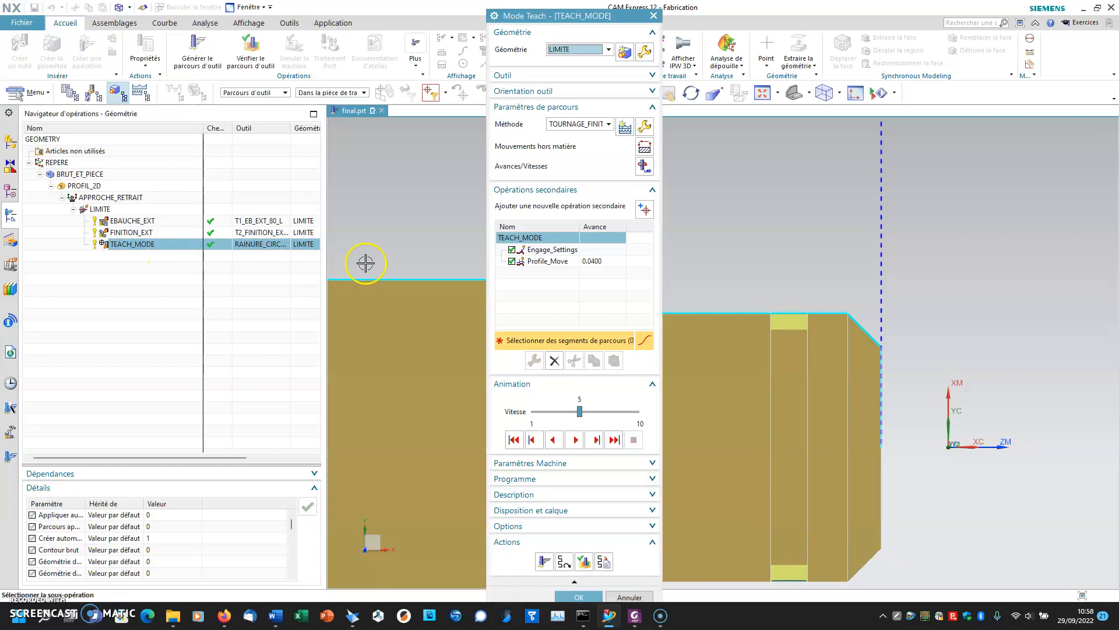
pyautogui.click(541, 262)
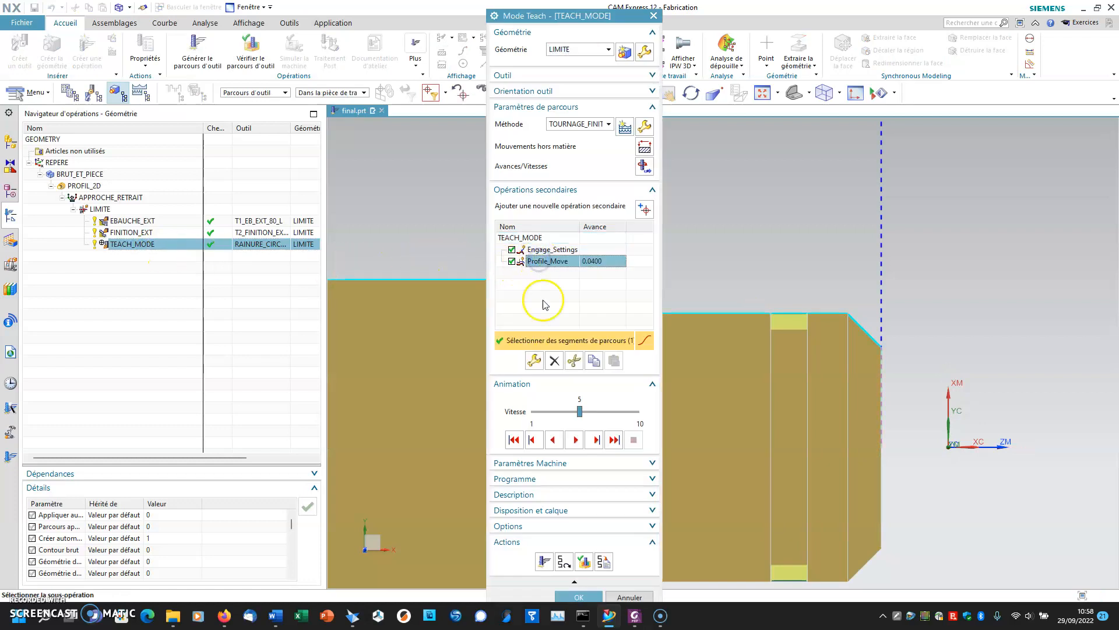
pyautogui.click(534, 361)
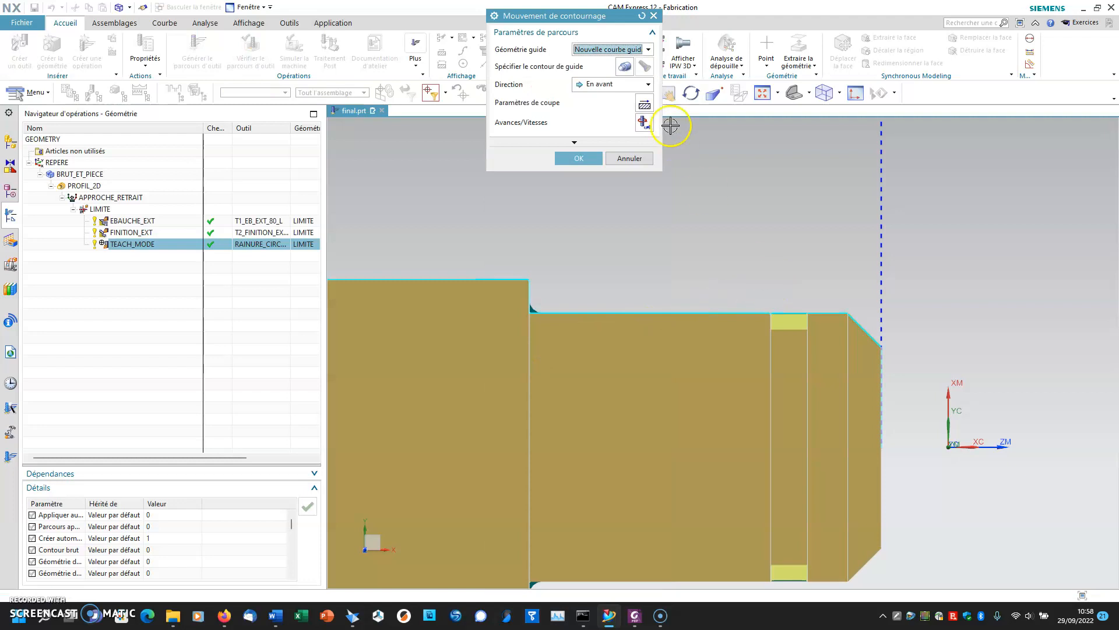
pyautogui.click(625, 66)
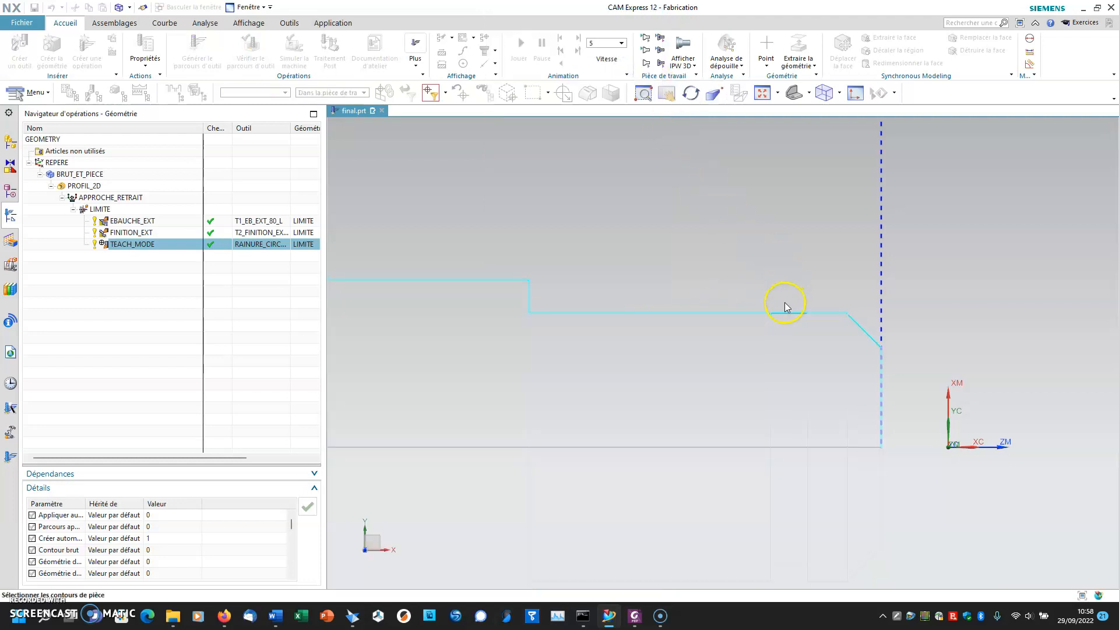
pyautogui.scroll(3, 768, 315)
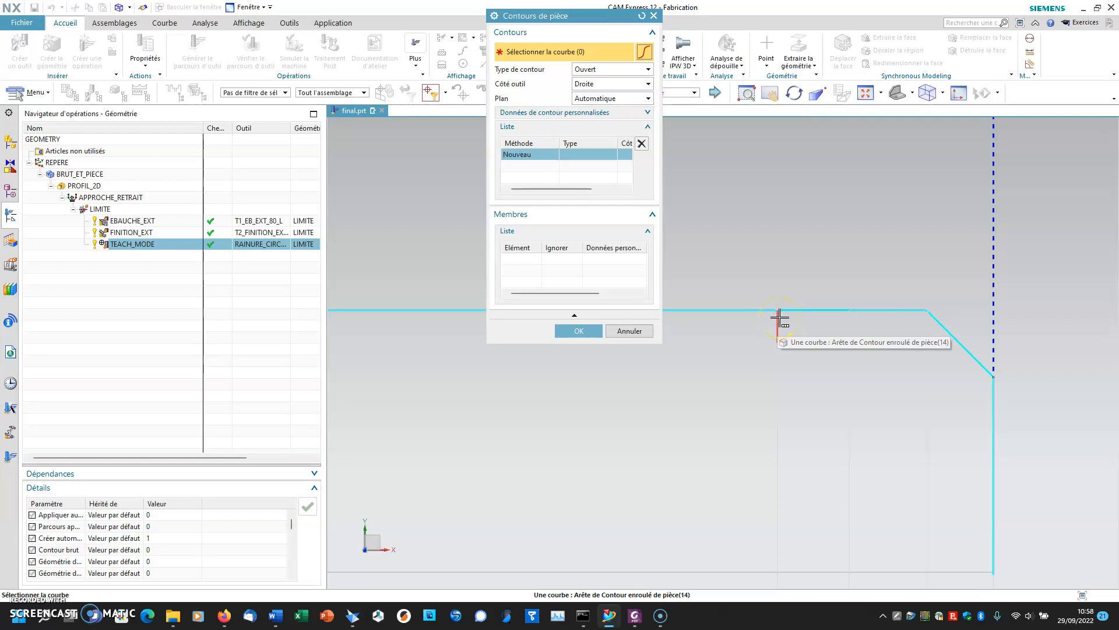
pyautogui.click(780, 317)
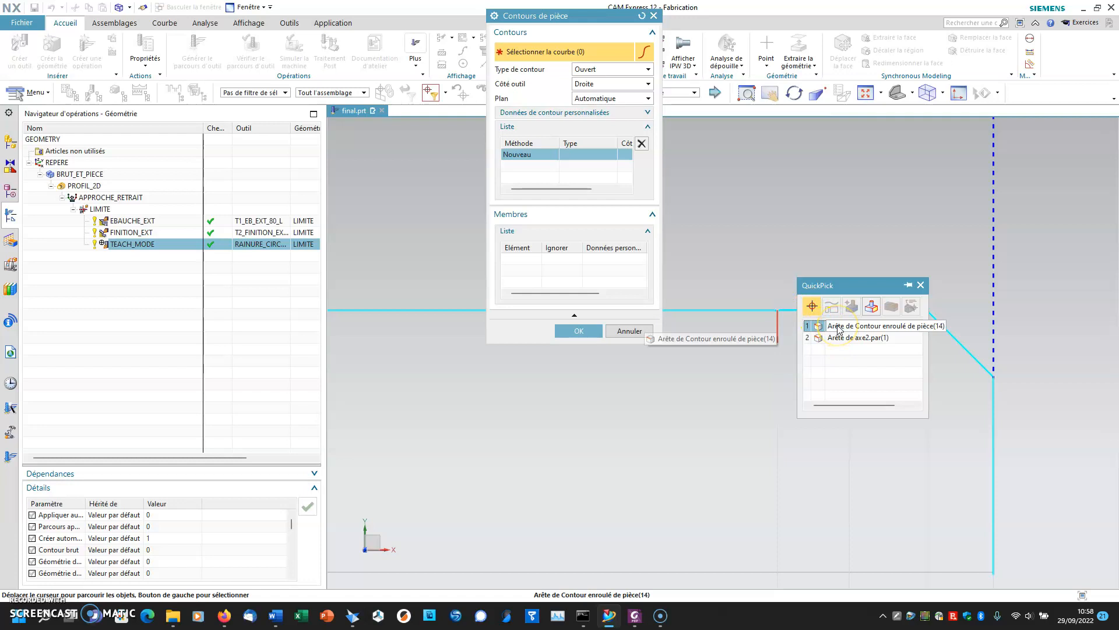
pyautogui.click(839, 329)
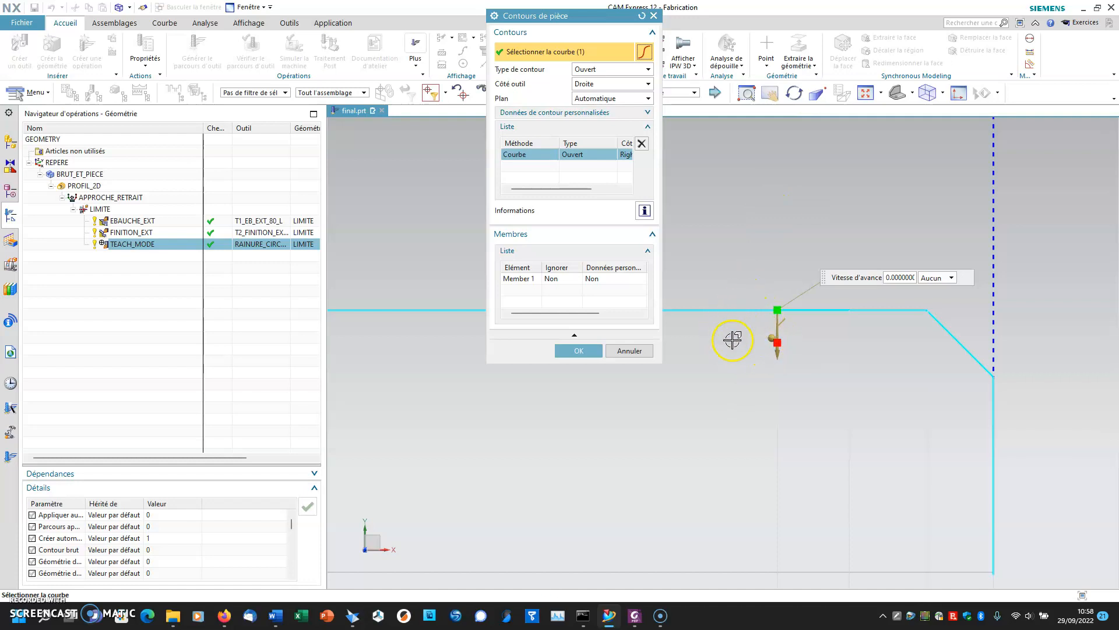
# Set the guide contour's tool side to Gauche, then regenerate the TEACH_MODE toolpath and validate the operation
pyautogui.click(592, 84)
pyautogui.click(589, 97)
pyautogui.click(579, 351)
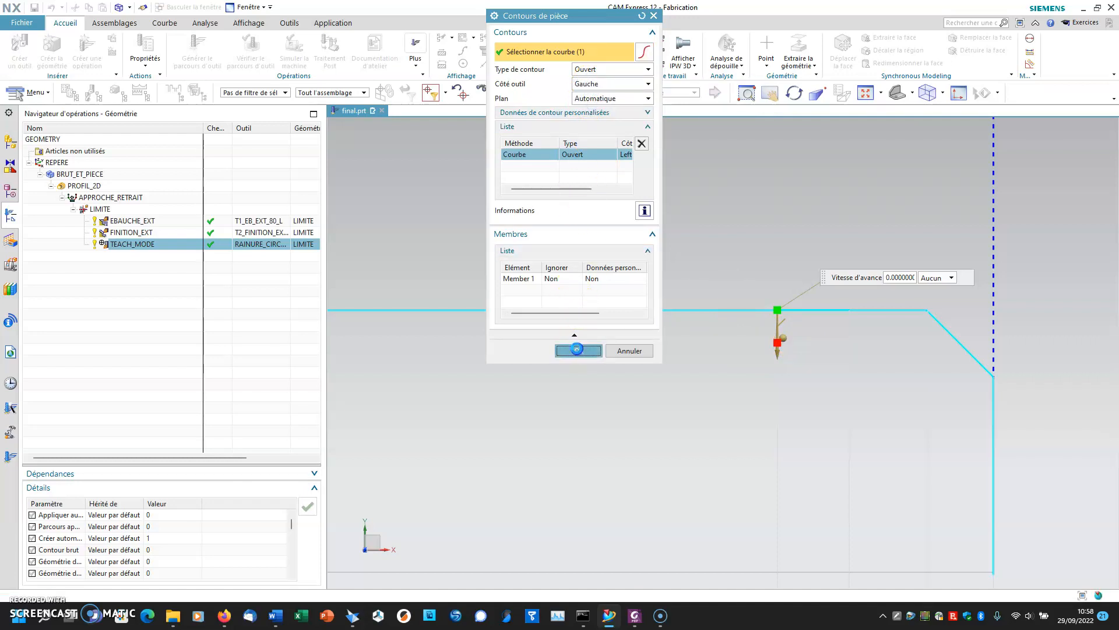
pyautogui.click(577, 158)
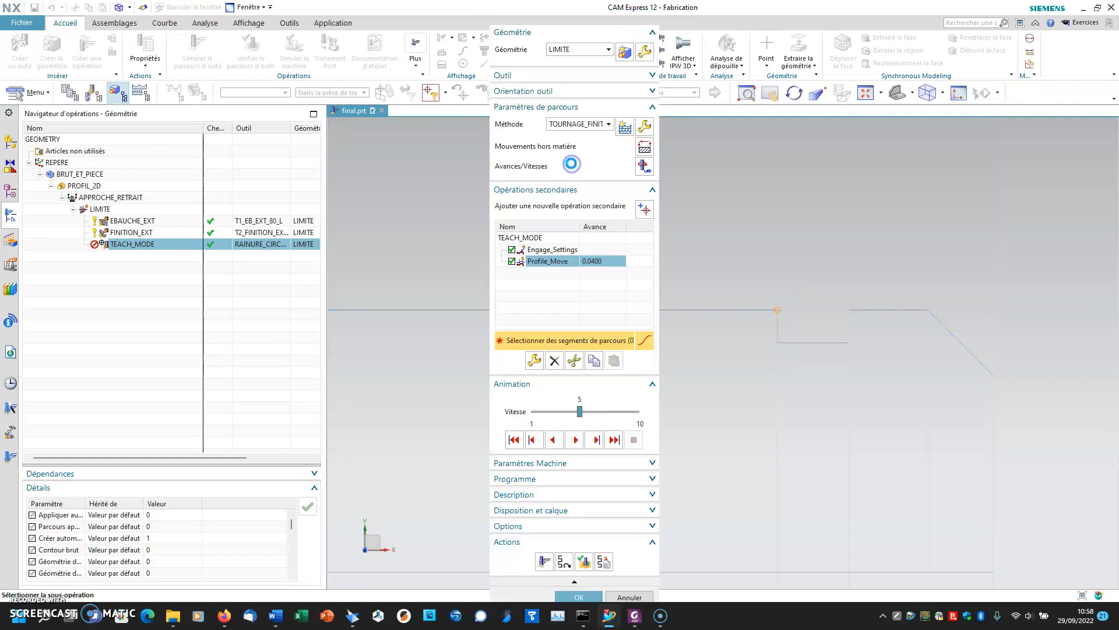
pyautogui.click(545, 562)
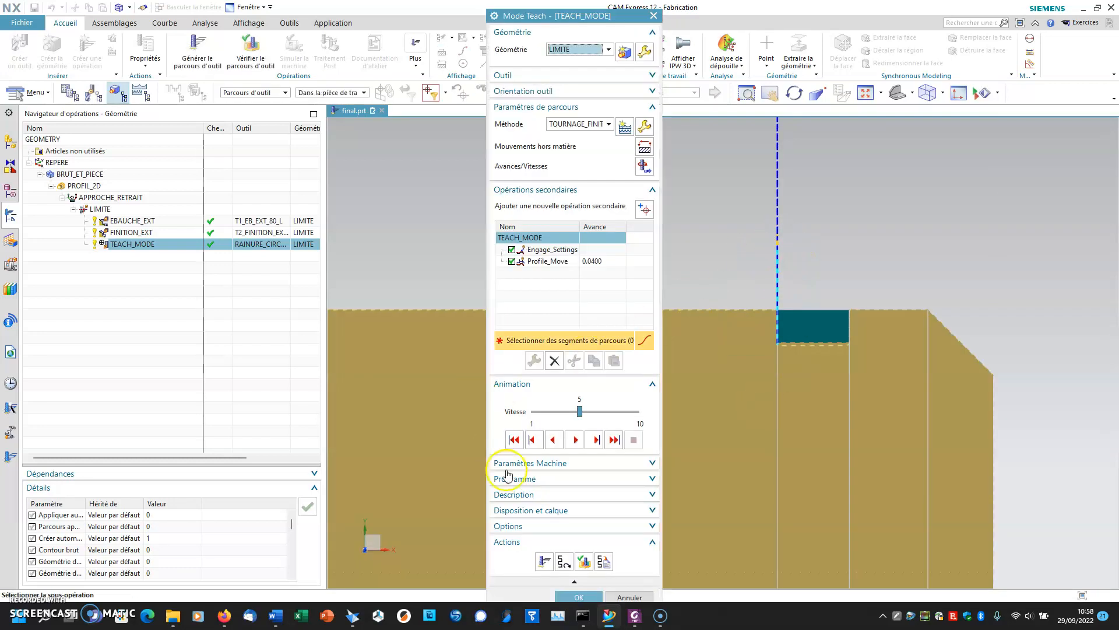
pyautogui.click(577, 596)
# Render the shaft shaded with edges and show it in a perspective-like 3D orientation
pyautogui.scroll(-3, 525, 344)
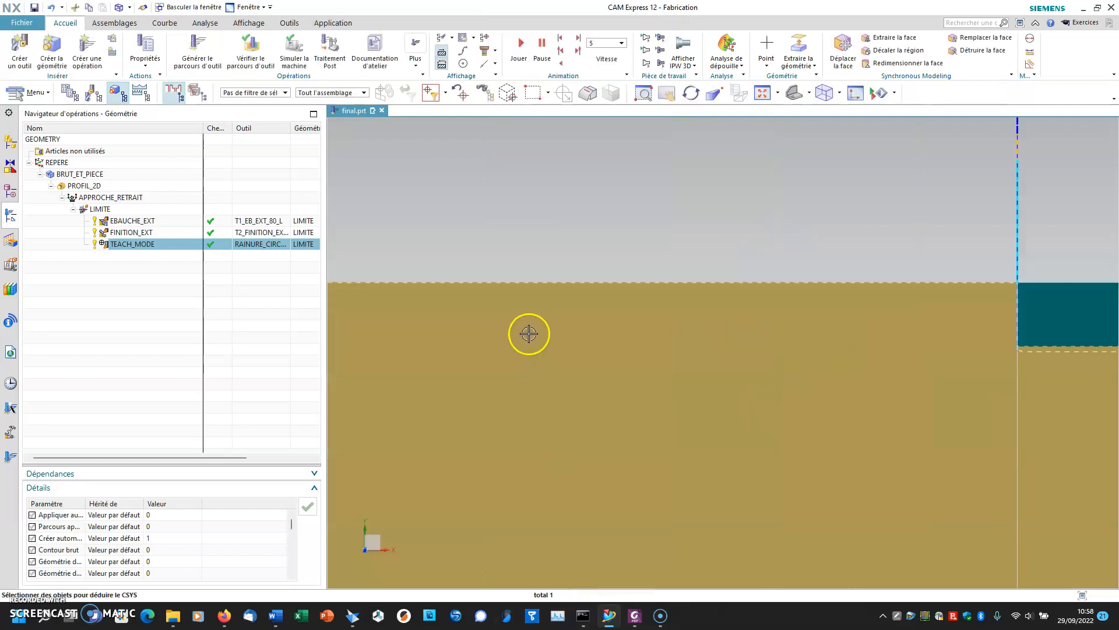
pyautogui.scroll(6, 529, 333)
pyautogui.scroll(3, 531, 332)
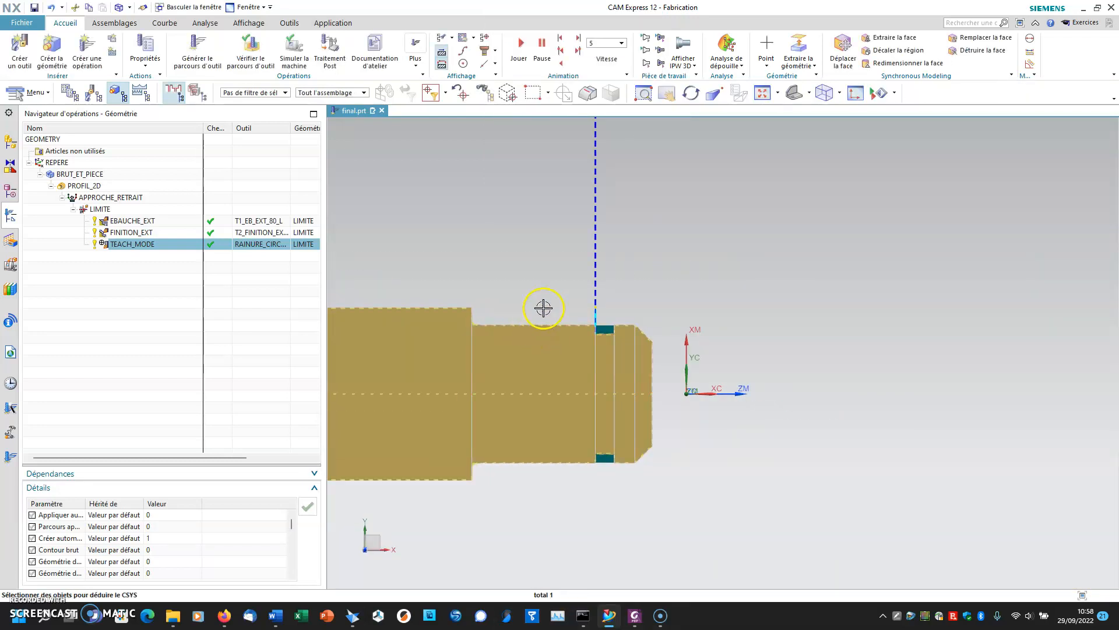
pyautogui.keyDown('shift'); pyautogui.moveTo(542, 305); pyautogui.dragTo(747, 297, button='middle'); pyautogui.keyUp('shift')
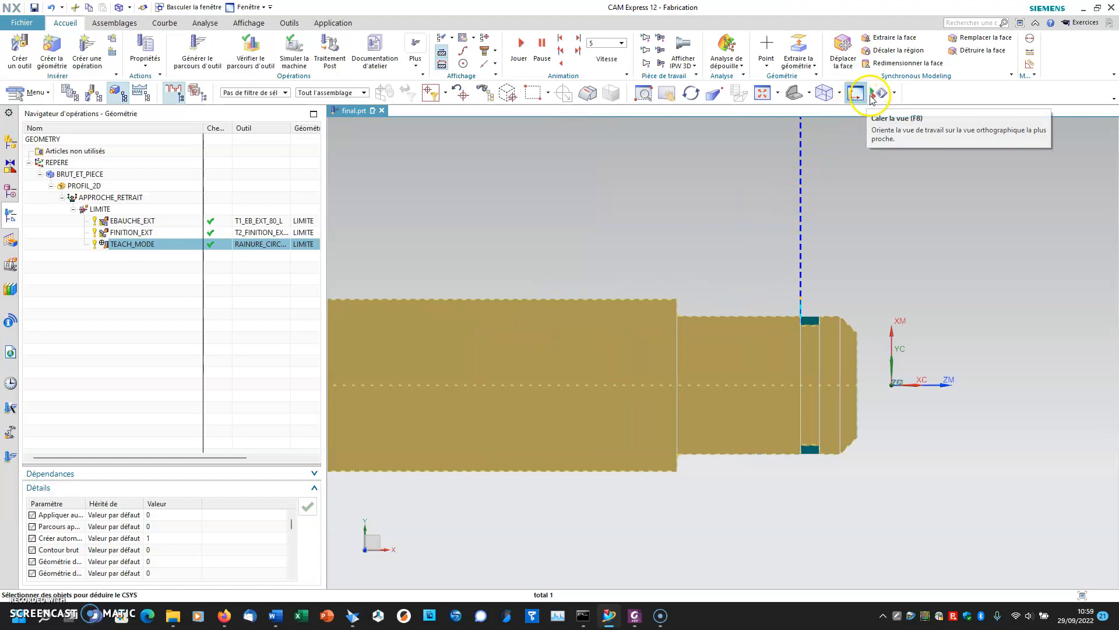
pyautogui.click(840, 92)
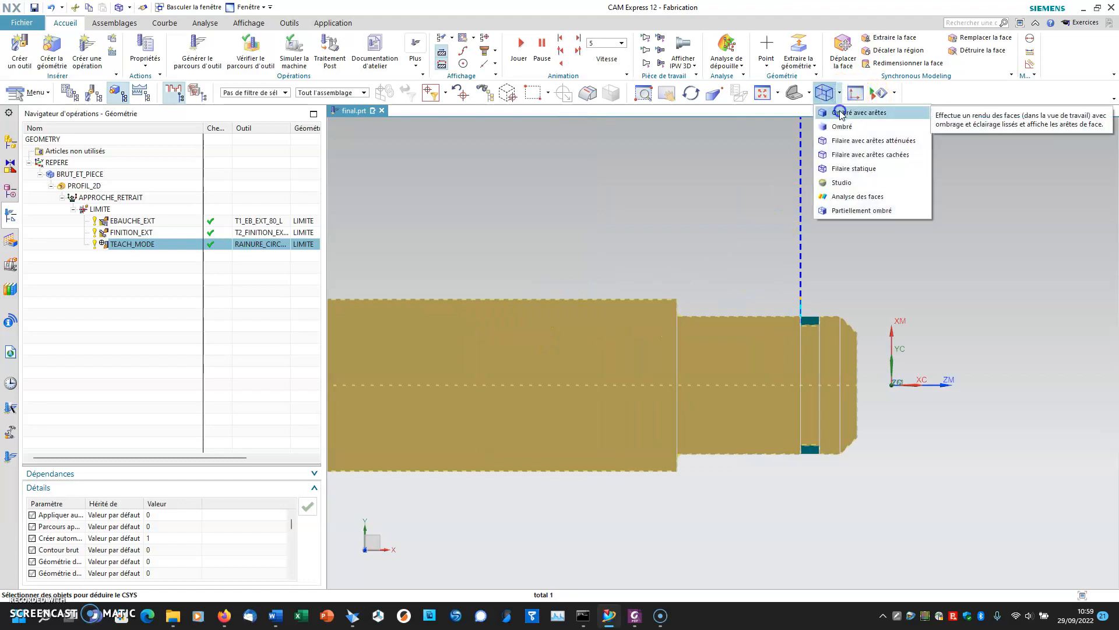
pyautogui.click(842, 114)
pyautogui.moveTo(899, 200); pyautogui.dragTo(880, 224, button='middle')
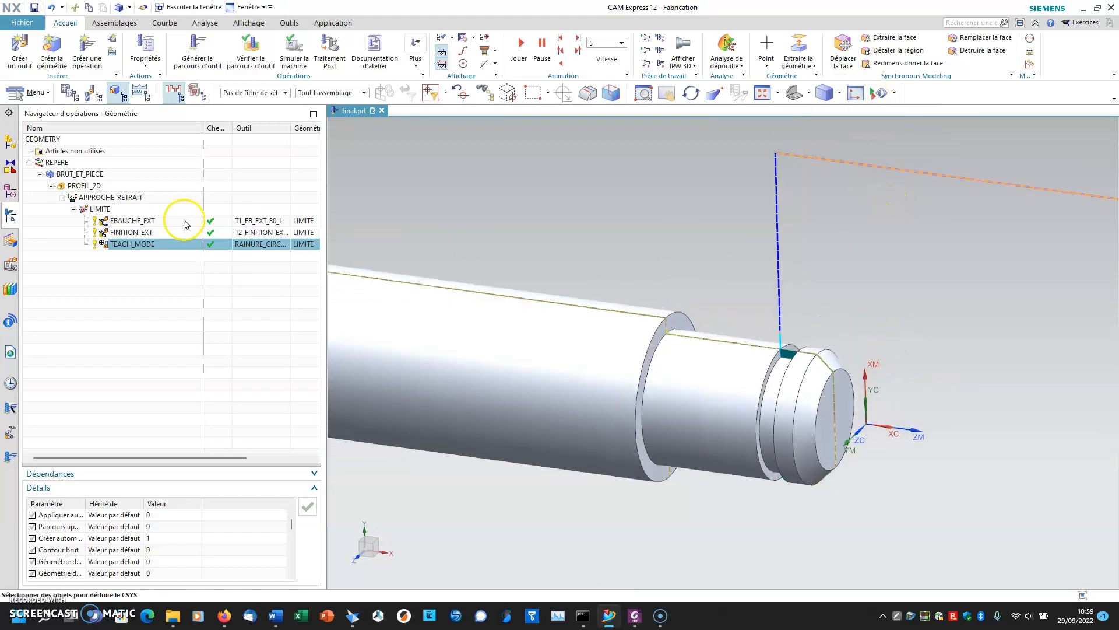
# Review the toolpaths of EBAUCHE_EXT, FINITION_EXT and TEACH_MODE on the shaded shaft, and save the part file
pyautogui.click(133, 221)
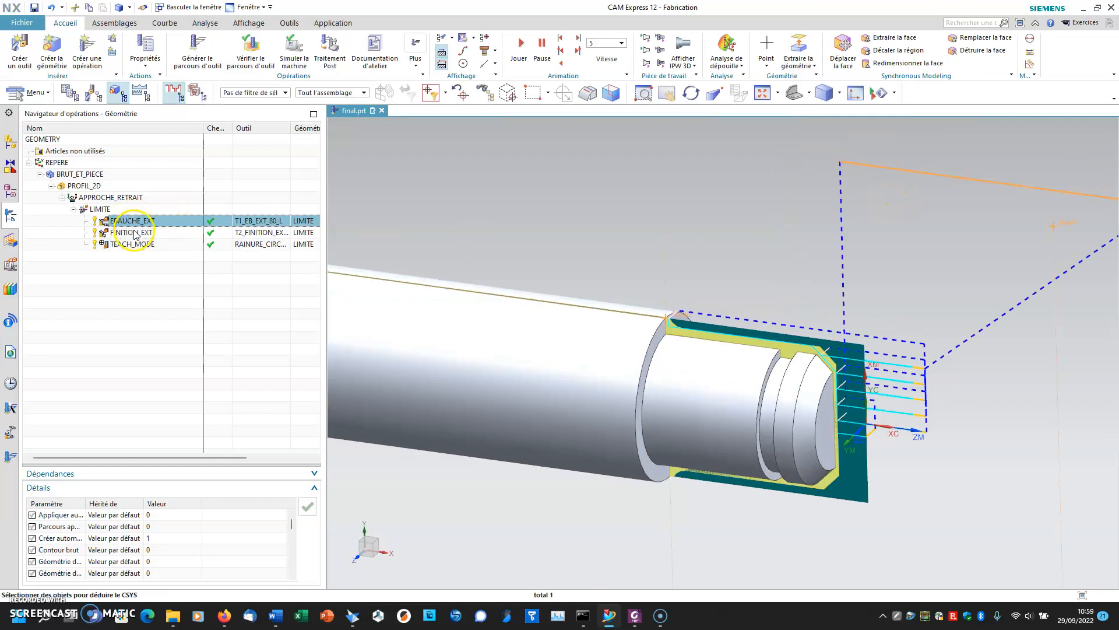
pyautogui.click(134, 232)
pyautogui.click(134, 244)
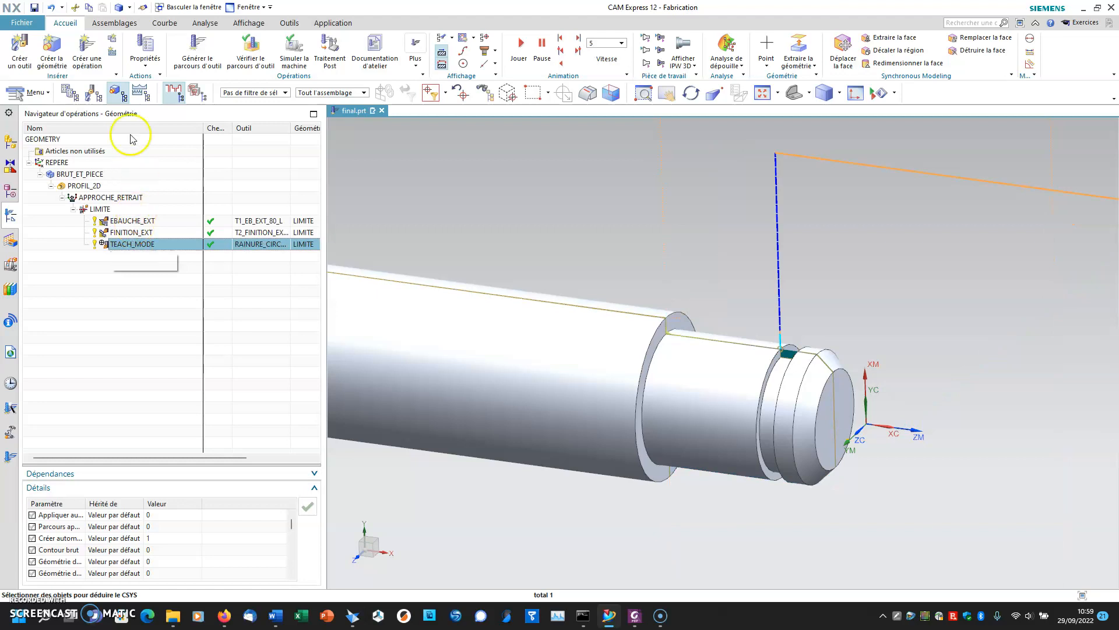
pyautogui.click(37, 8)
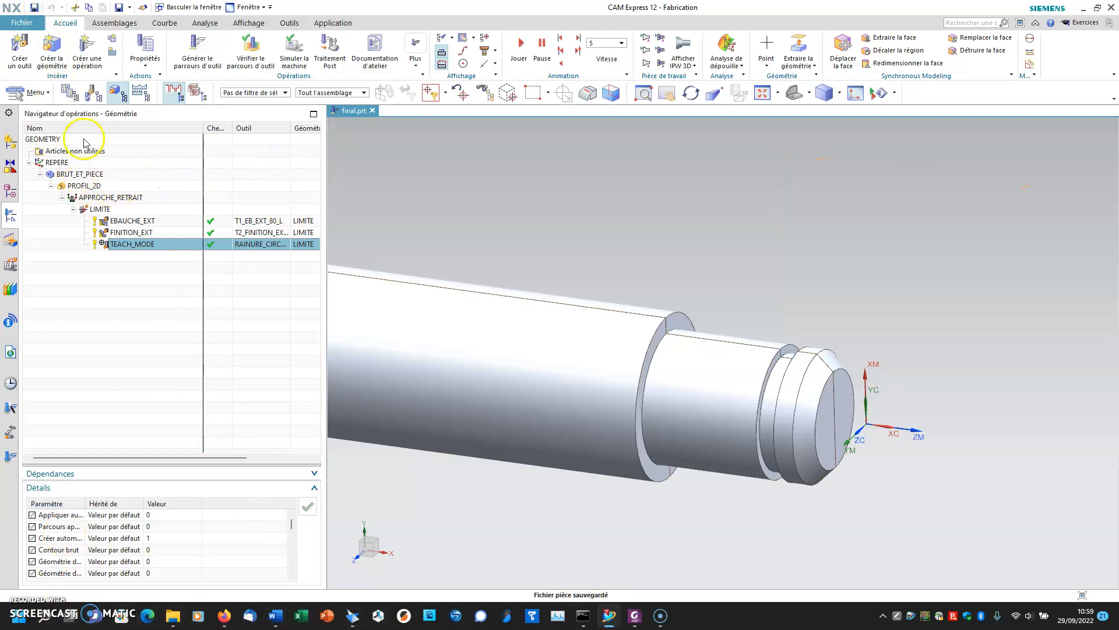
# Display the operations in program order and verify all of program 1 with a 3D dynamic simulation at animation speed 5
pyautogui.click(68, 95)
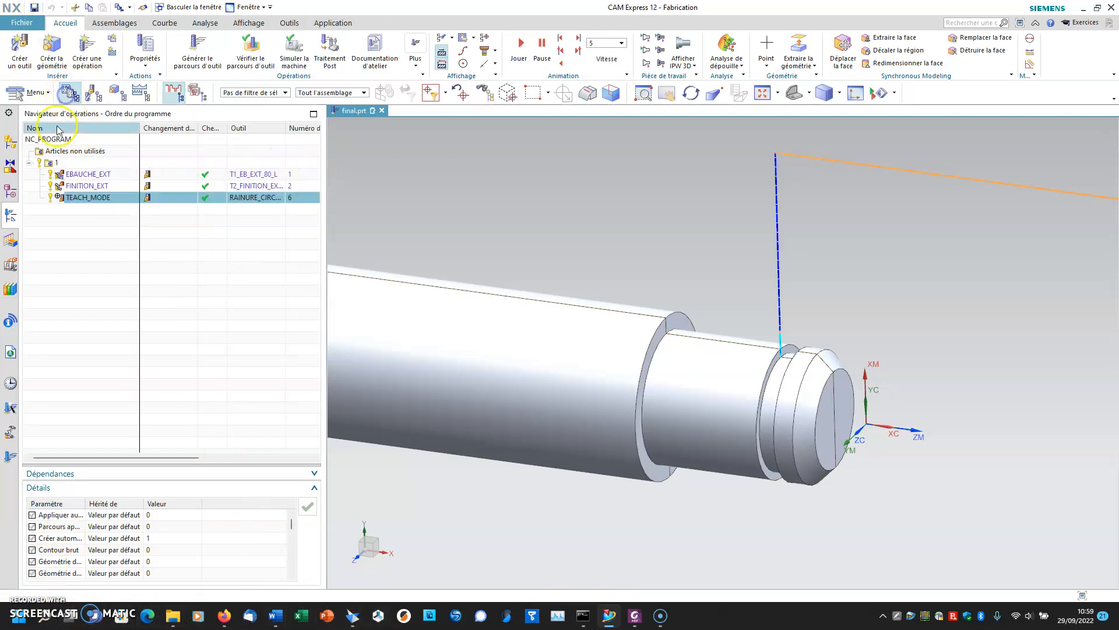
pyautogui.click(53, 163)
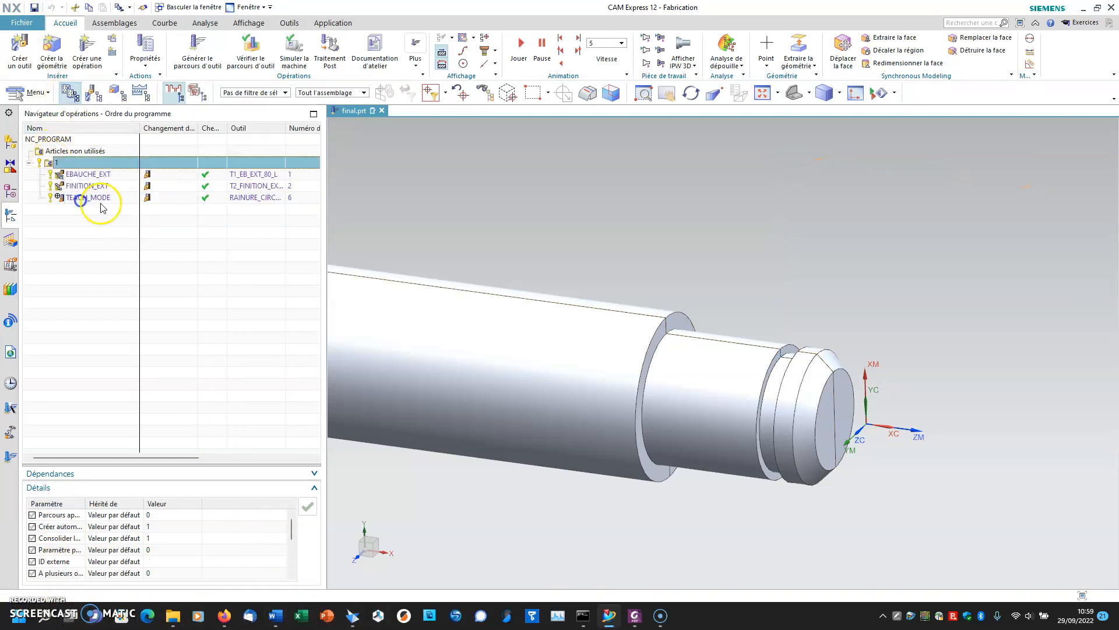
pyautogui.click(256, 46)
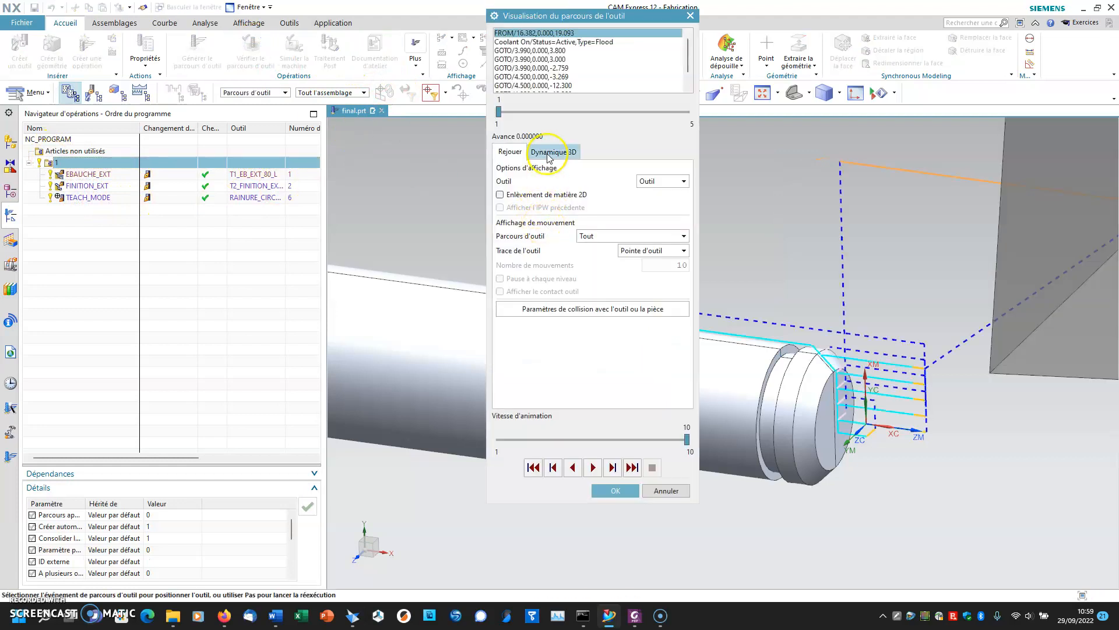
pyautogui.click(548, 152)
pyautogui.click(581, 439)
pyautogui.click(571, 439)
pyautogui.click(593, 467)
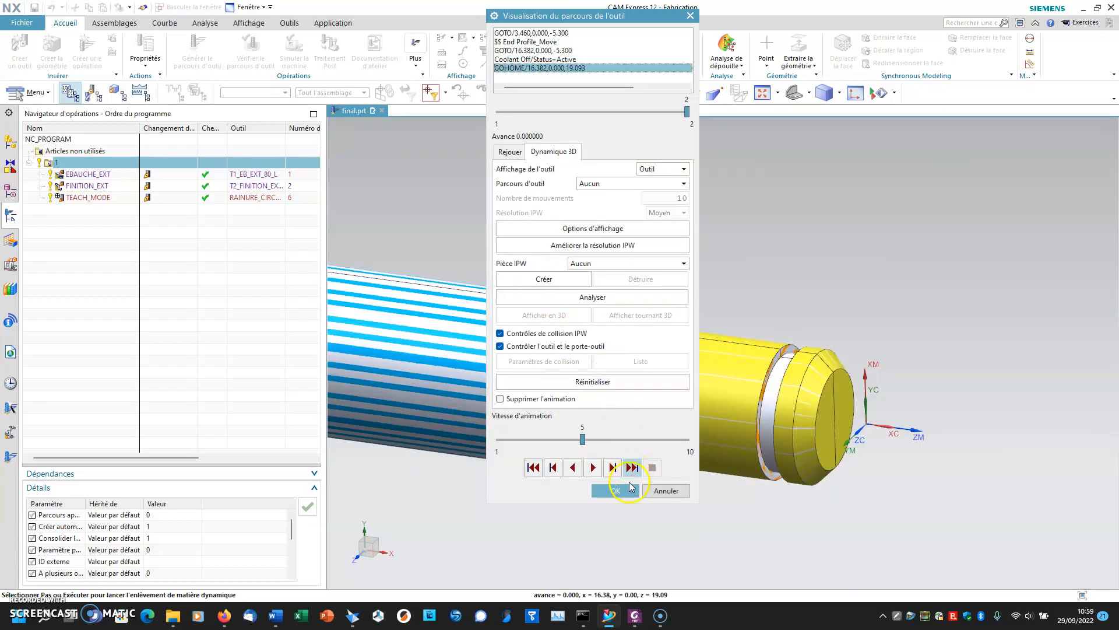
pyautogui.click(629, 488)
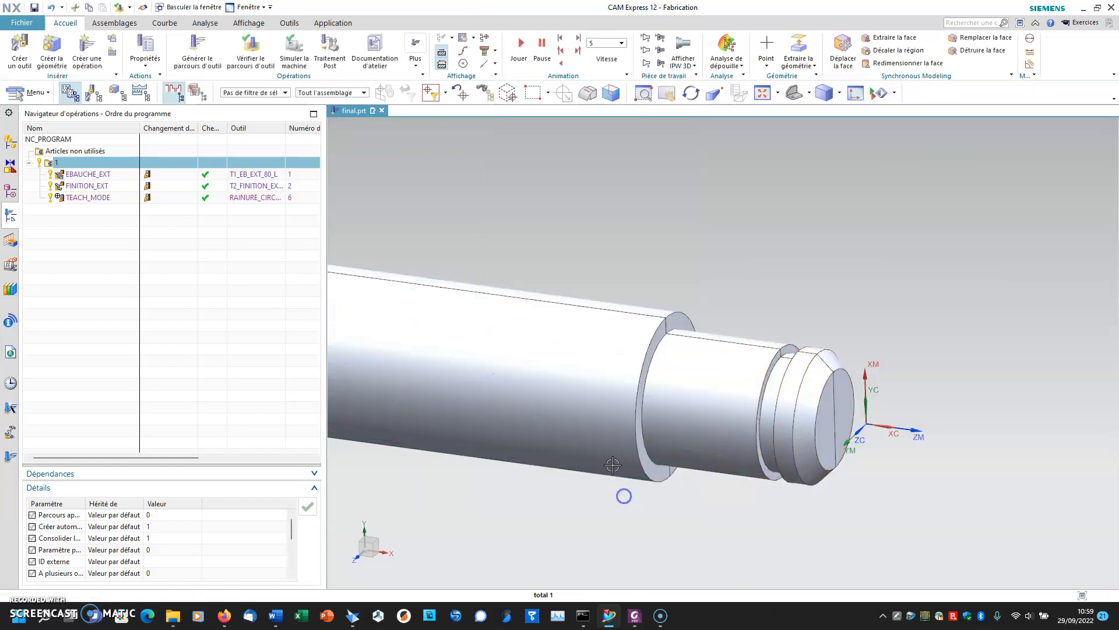
# Post-process program 1 with the TOUR_CN_au_diametre post-processor, keeping the output listing enabled
pyautogui.click(332, 50)
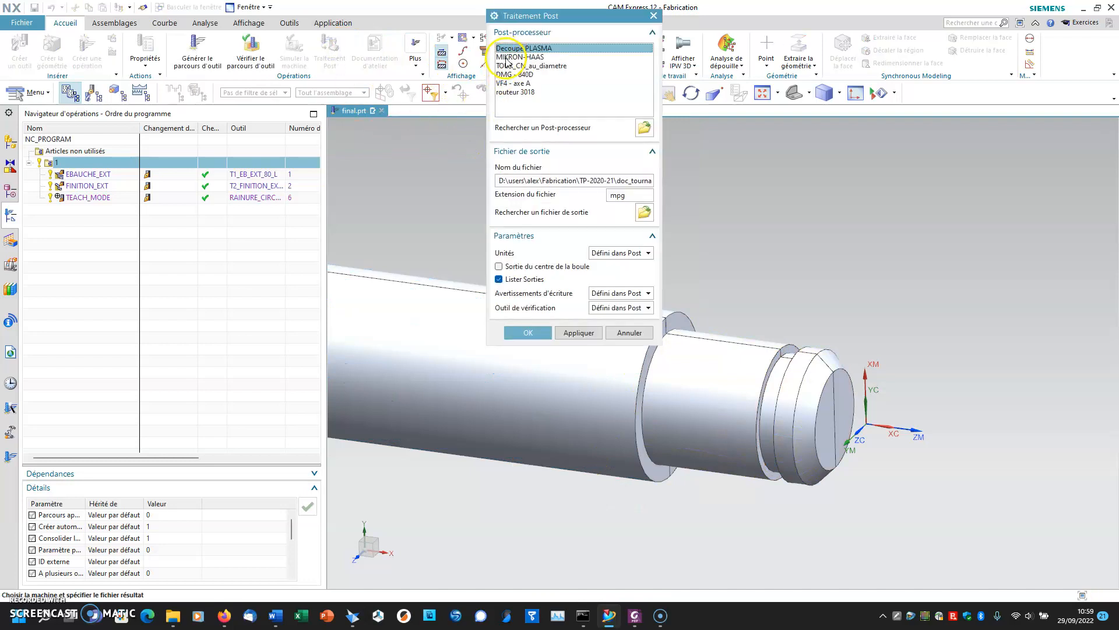
pyautogui.click(508, 66)
pyautogui.click(525, 333)
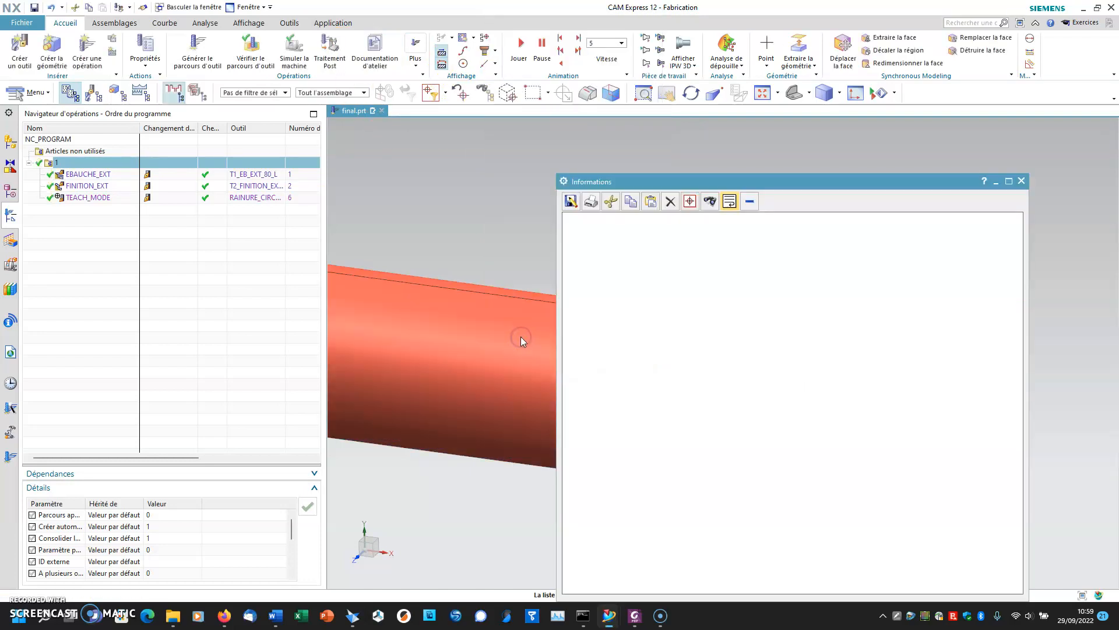